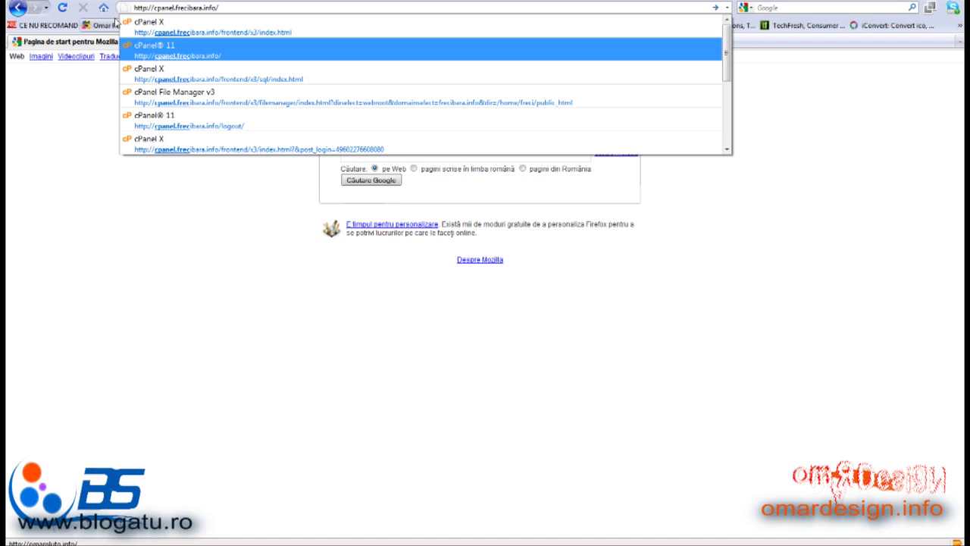
Create the MySQL database 'wordpress' (freci_wordpress) on cPanel's MySQL Databases page
{"action": "key", "text": "Return"}
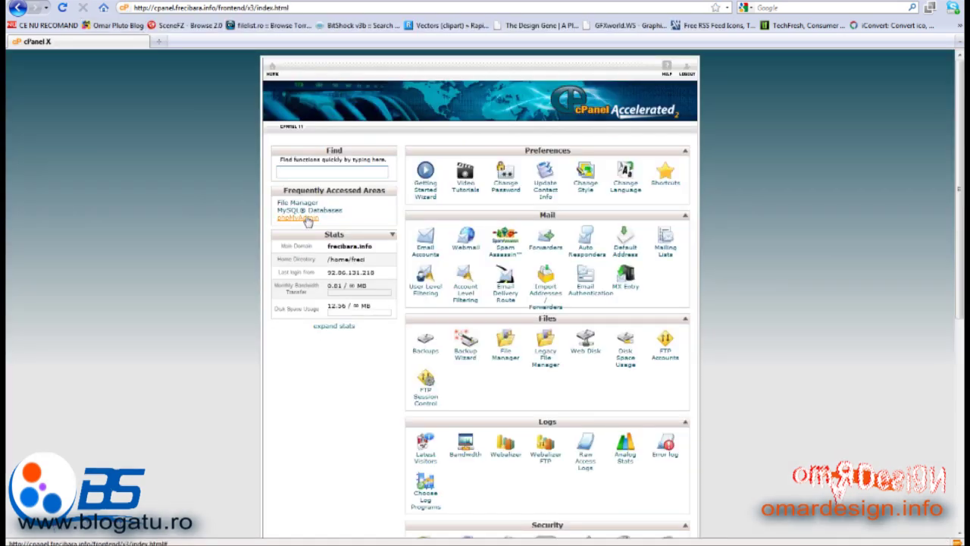
{"action": "scroll", "coordinate": [515, 345], "scroll_direction": "down", "scroll_amount": 5}
{"action": "scroll", "coordinate": [514, 343], "scroll_direction": "down", "scroll_amount": 3}
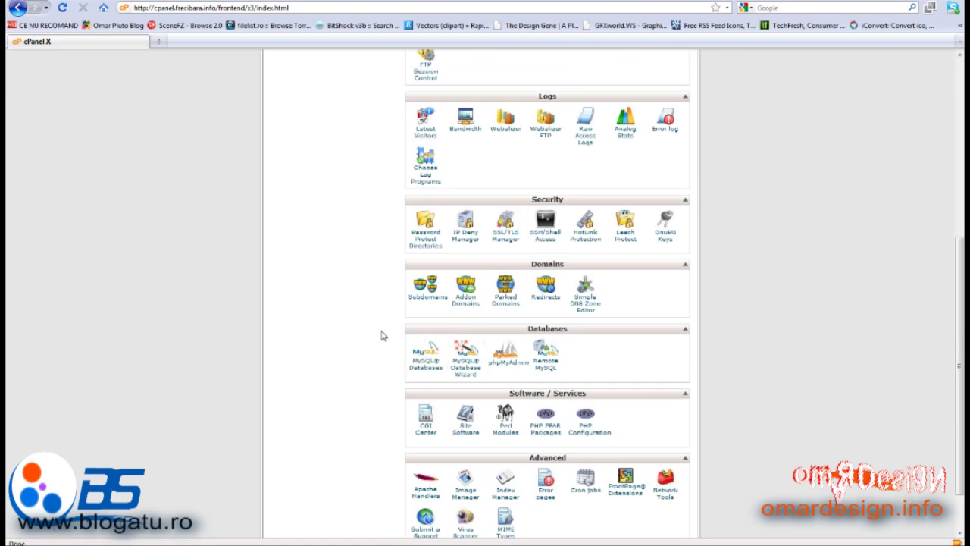
{"action": "left_click", "coordinate": [426, 356]}
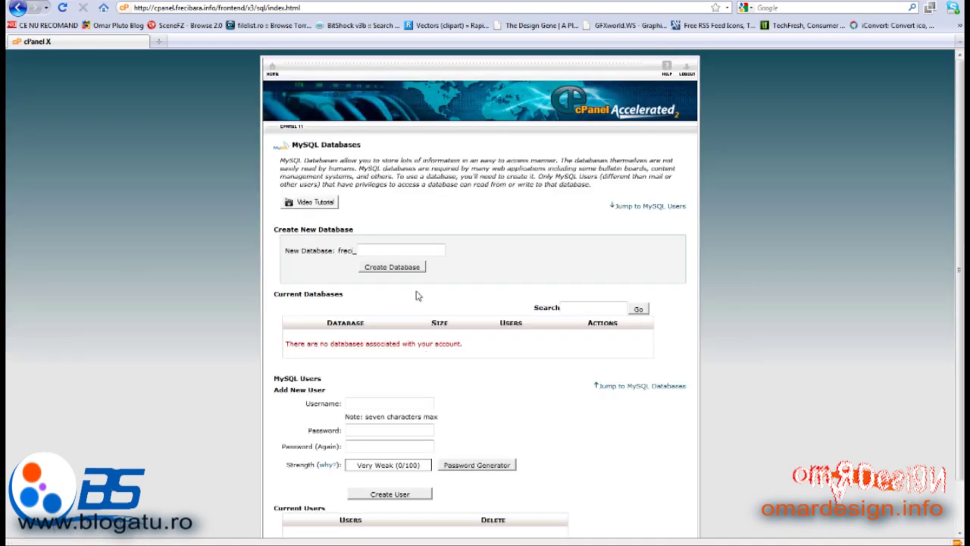
{"action": "left_click", "coordinate": [378, 247]}
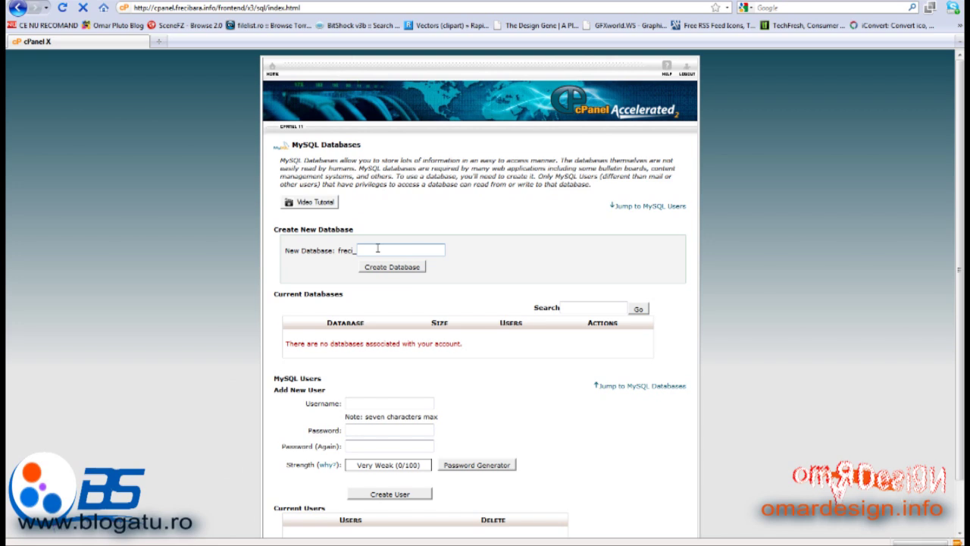
{"action": "type", "text": "wordpress"}
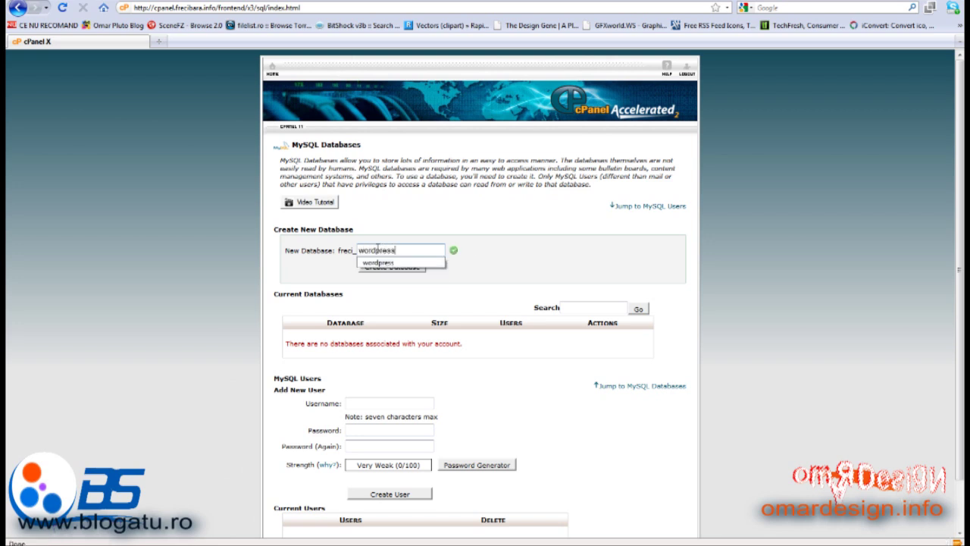
{"action": "left_click", "coordinate": [506, 261]}
{"action": "left_click", "coordinate": [419, 271]}
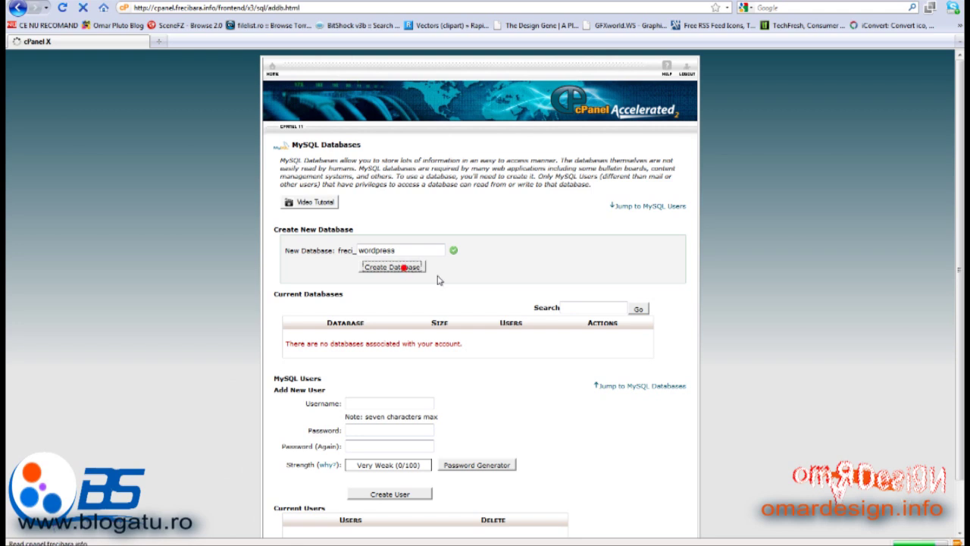
Enter 'user' as the new MySQL user's username
{"action": "left_click", "coordinate": [487, 199]}
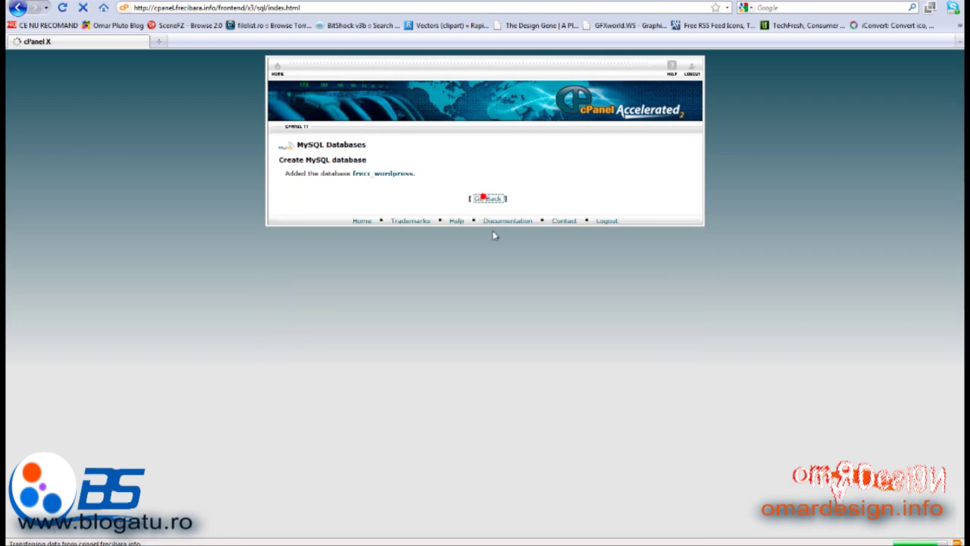
{"action": "scroll", "coordinate": [425, 318], "scroll_direction": "down", "scroll_amount": 4}
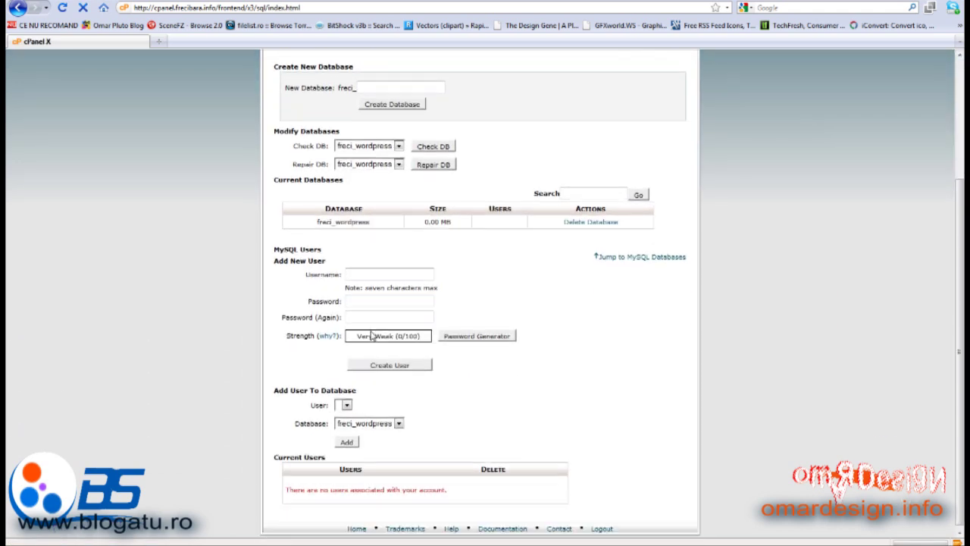
{"action": "left_click", "coordinate": [367, 273]}
{"action": "type", "text": "user"}
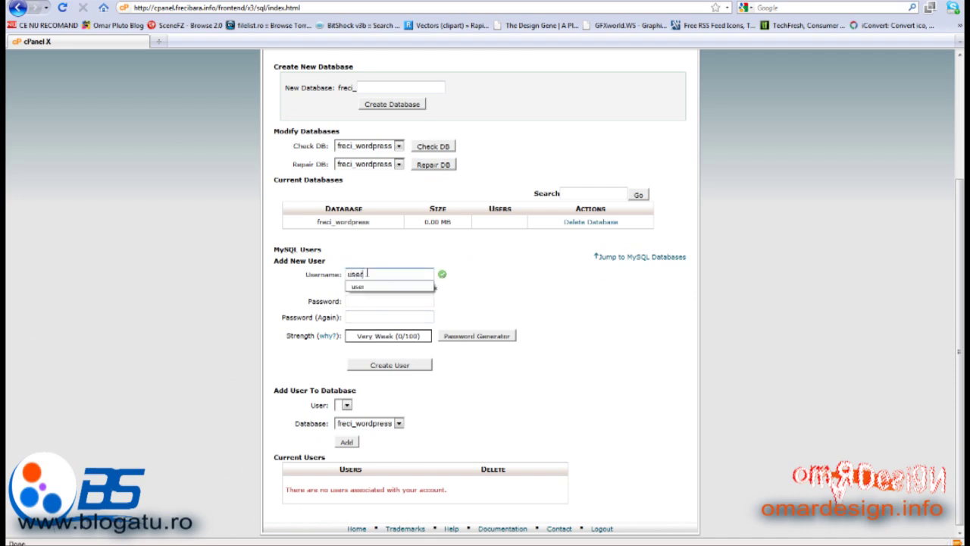
{"action": "left_click", "coordinate": [548, 286]}
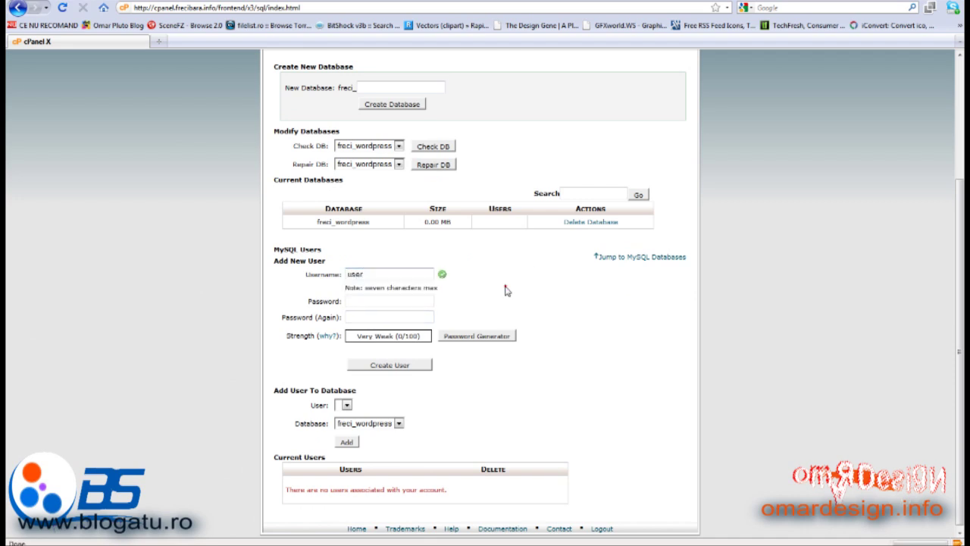
Generate a Very Strong random password and copy it
{"action": "left_click", "coordinate": [461, 341]}
{"action": "left_click", "coordinate": [439, 282]}
{"action": "left_click", "coordinate": [439, 283]}
{"action": "left_click", "coordinate": [440, 283]}
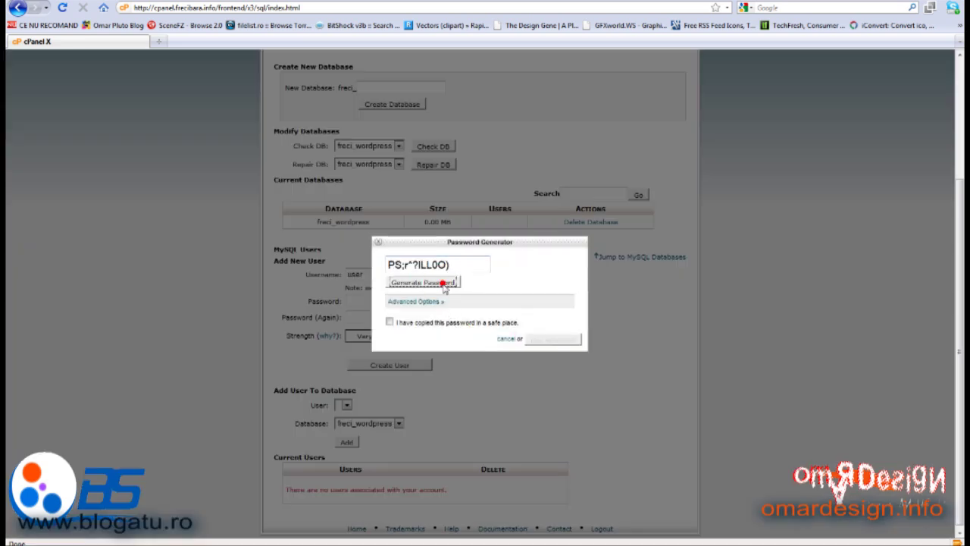
{"action": "left_click", "coordinate": [442, 285]}
{"action": "left_click", "coordinate": [442, 284]}
{"action": "left_click", "coordinate": [444, 284]}
{"action": "left_click", "coordinate": [444, 284]}
{"action": "left_click_drag", "start_coordinate": [451, 265], "coordinate": [375, 267]}
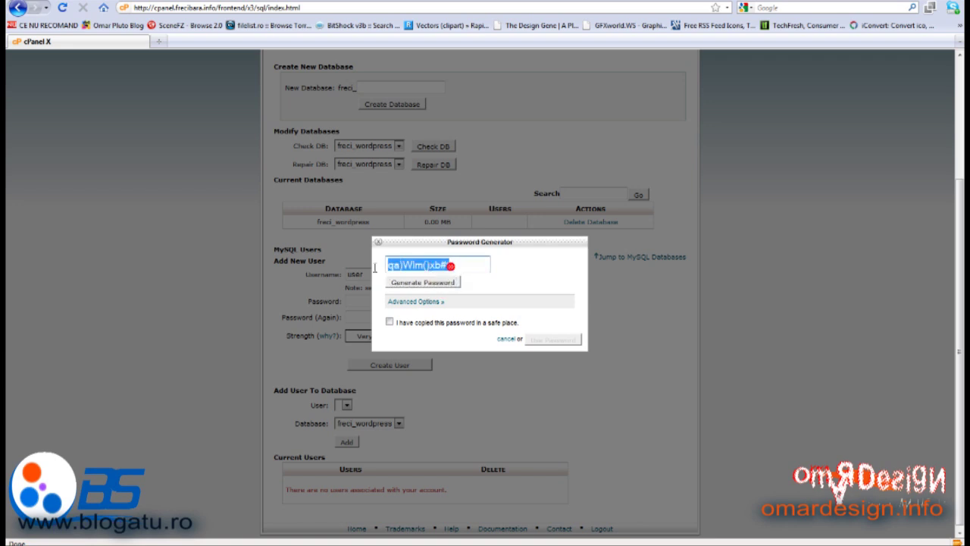
{"action": "right_click", "coordinate": [422, 265]}
{"action": "left_click", "coordinate": [455, 303]}
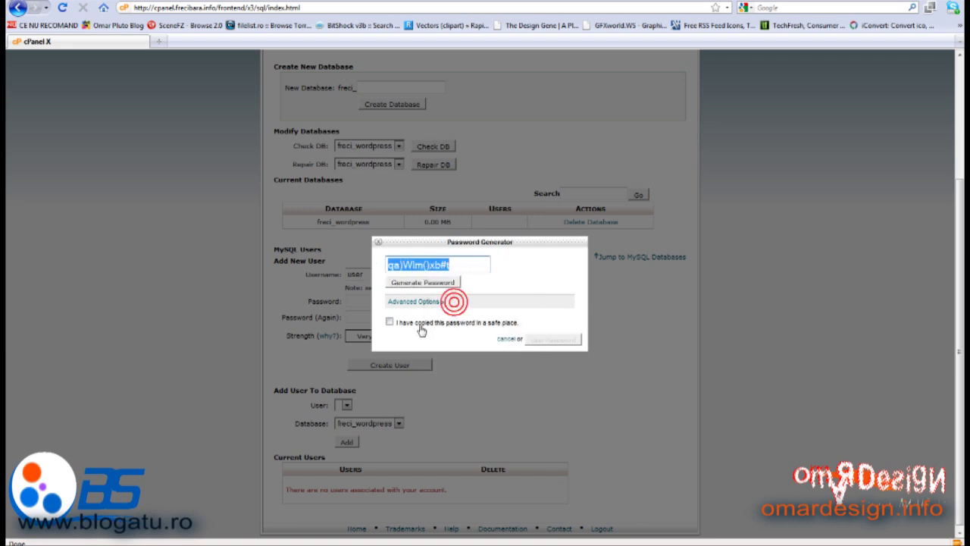
{"action": "left_click", "coordinate": [411, 323]}
{"action": "left_click", "coordinate": [413, 325]}
Paste the generated password into a new Notepad document for safekeeping
{"action": "key", "text": "super"}
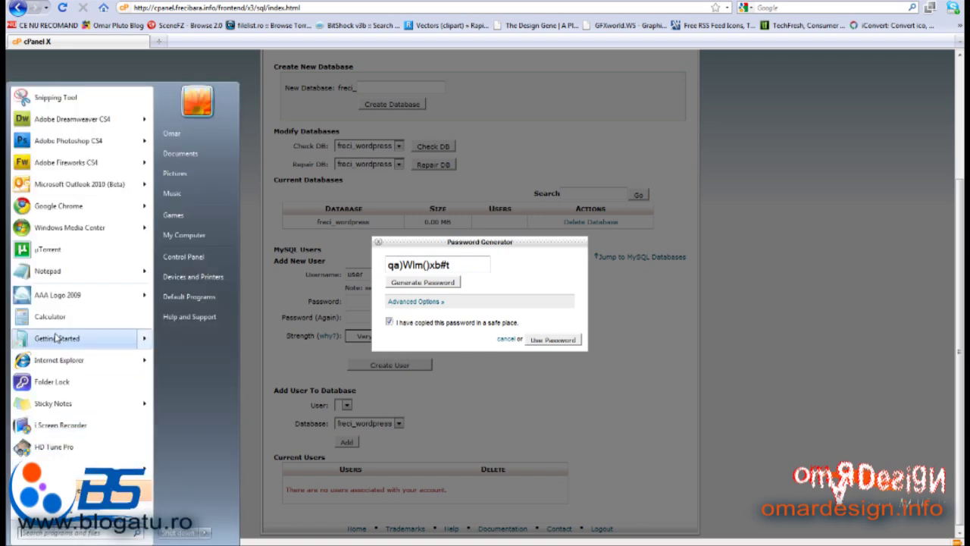
{"action": "left_click", "coordinate": [54, 270]}
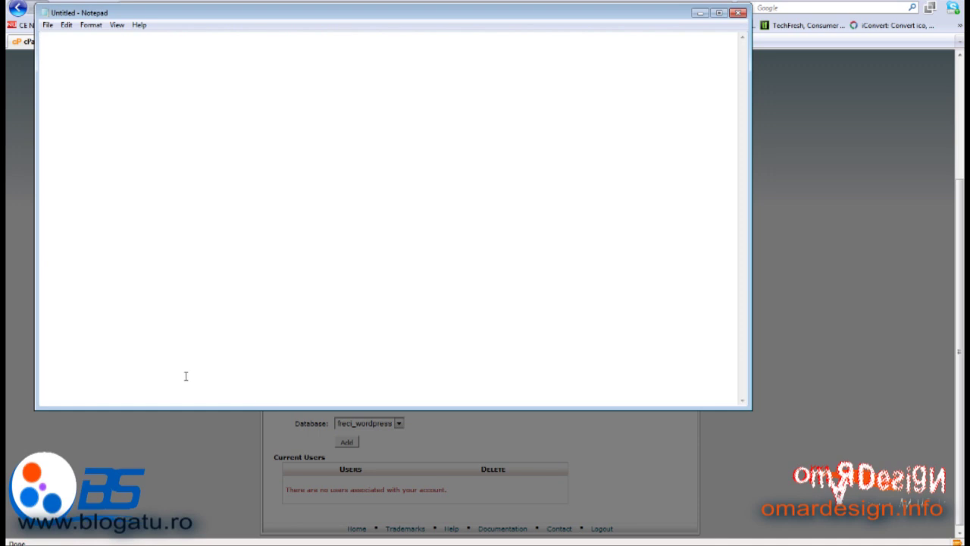
{"action": "right_click", "coordinate": [202, 65]}
{"action": "left_click", "coordinate": [223, 115]}
Fill both MySQL user password fields with the generated password
{"action": "left_click", "coordinate": [837, 219]}
{"action": "left_click", "coordinate": [557, 339]}
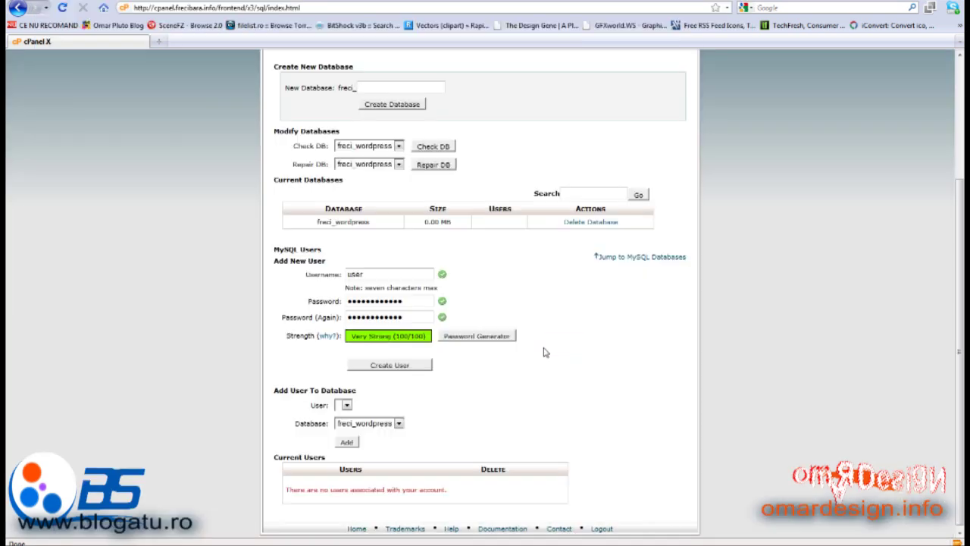
{"action": "scroll", "coordinate": [320, 402], "scroll_direction": "down", "scroll_amount": 1}
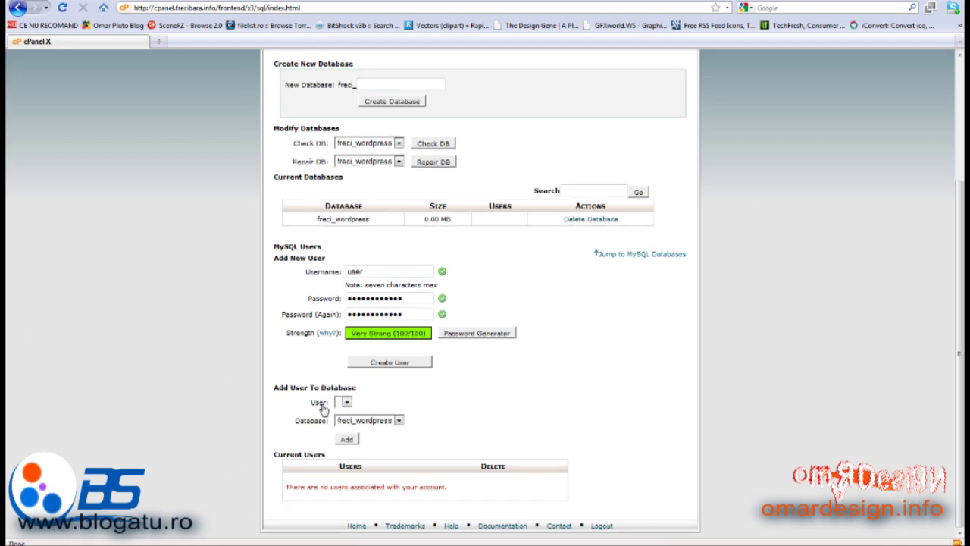
Create the MySQL user freci_user
{"action": "left_click", "coordinate": [385, 367]}
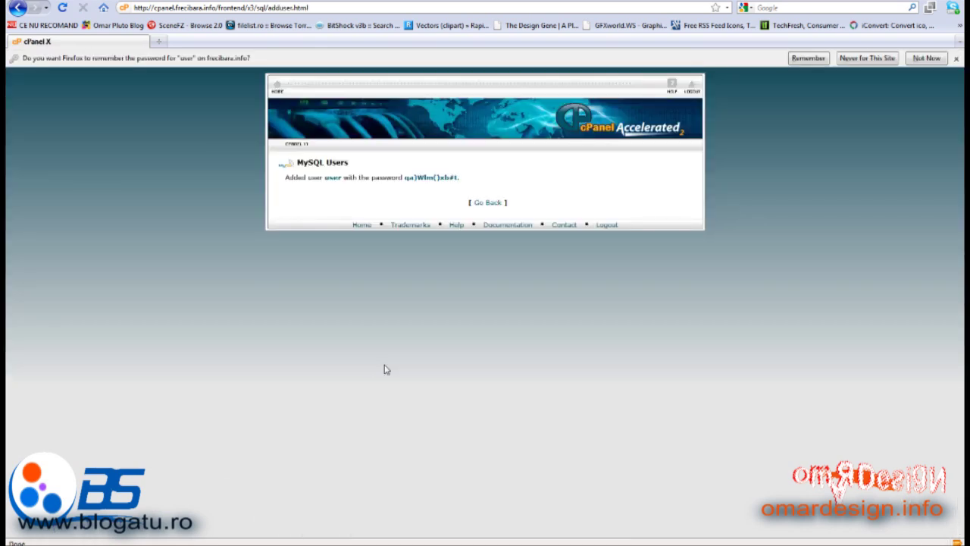
{"action": "left_click", "coordinate": [487, 203]}
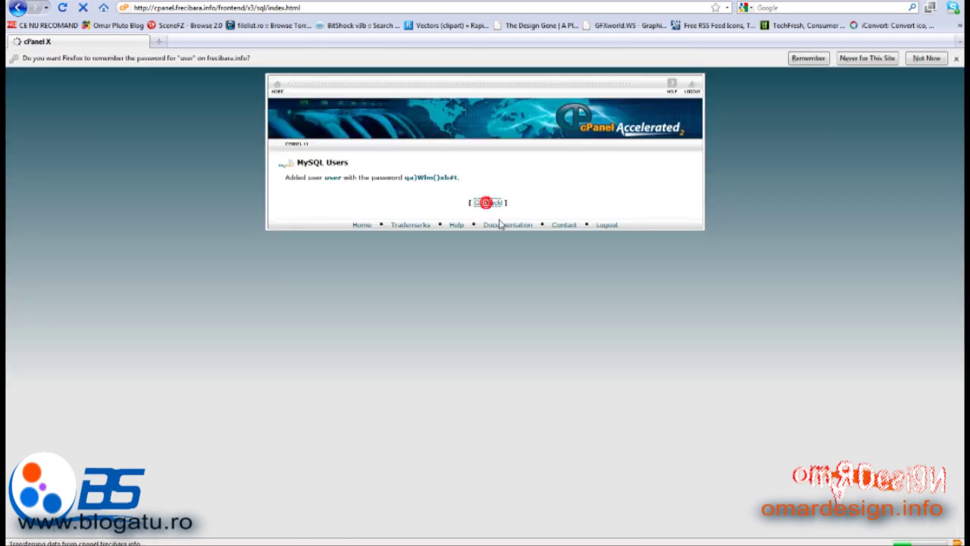
{"action": "scroll", "coordinate": [413, 269], "scroll_direction": "down", "scroll_amount": 3}
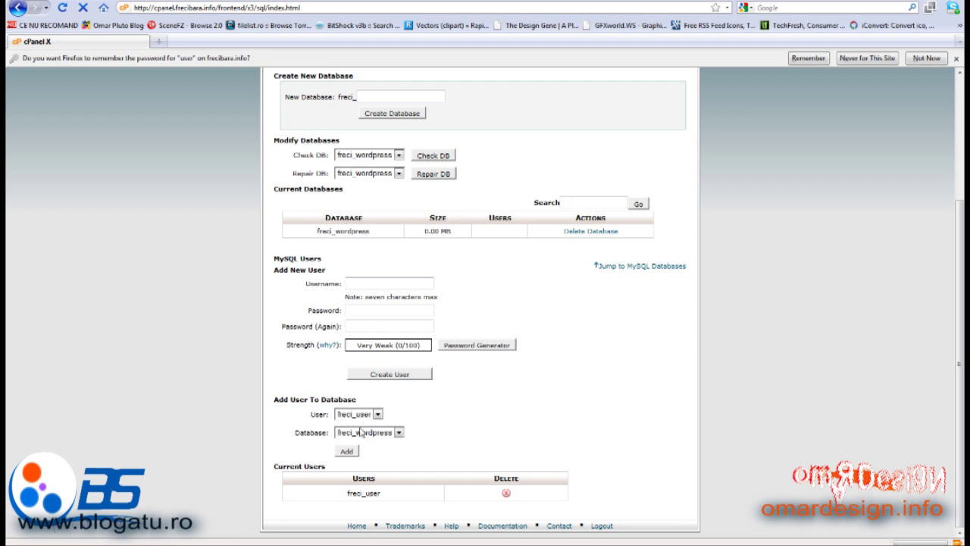
Add freci_user to freci_wordpress with ALL PRIVILEGES granted
{"action": "left_click", "coordinate": [346, 451]}
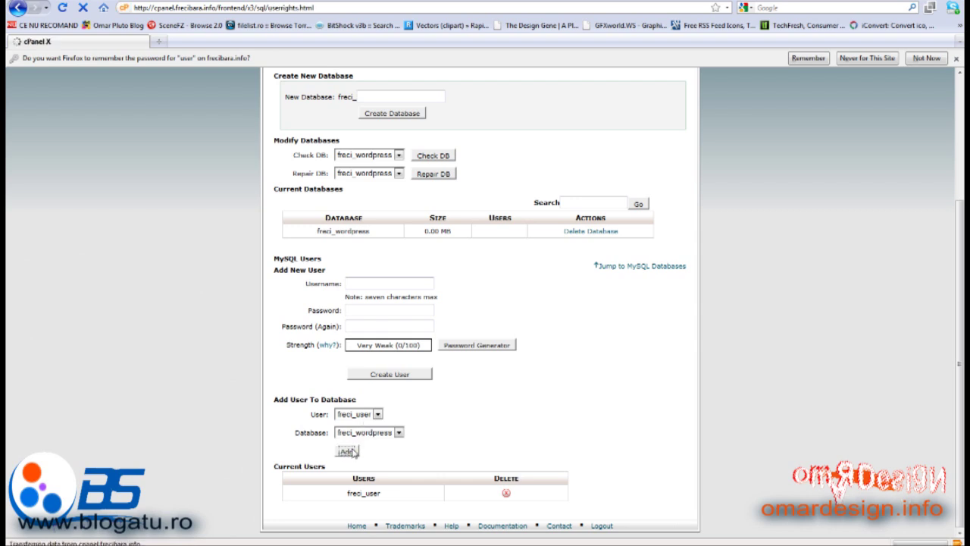
{"action": "left_click", "coordinate": [386, 224]}
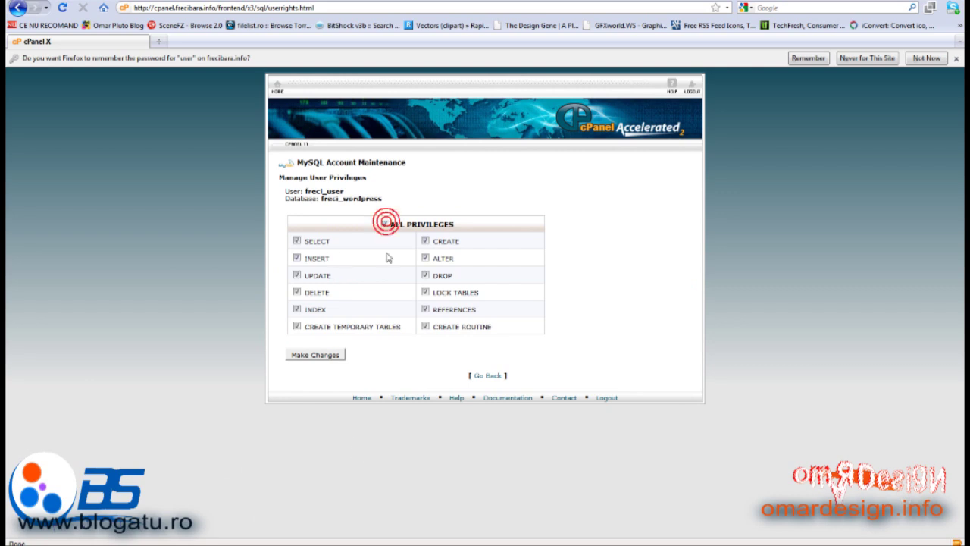
{"action": "left_click", "coordinate": [307, 356]}
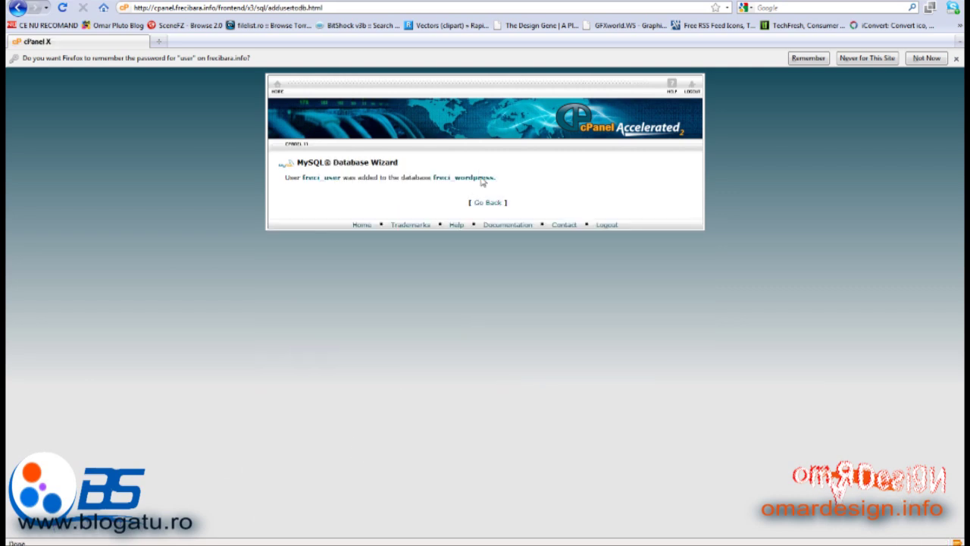
{"action": "left_click", "coordinate": [486, 203]}
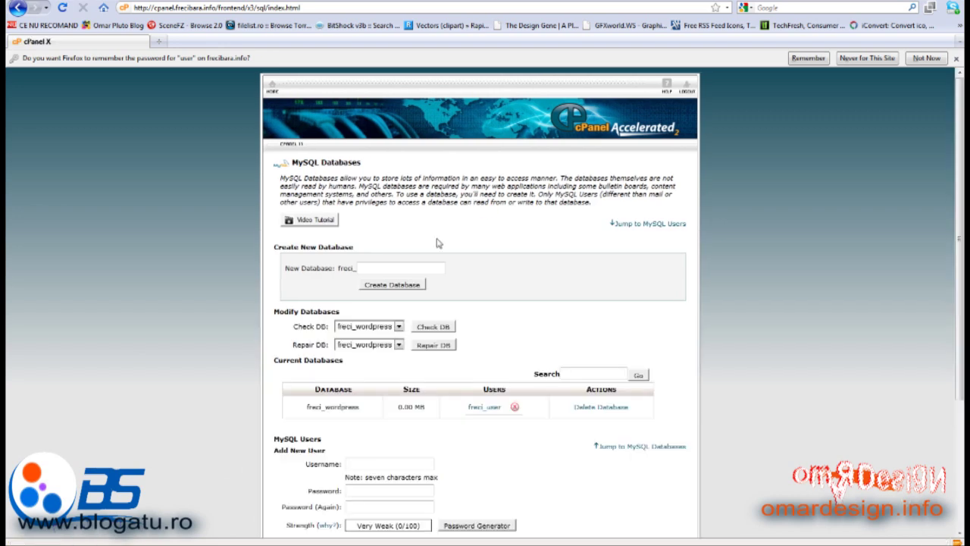
{"action": "scroll", "coordinate": [437, 243], "scroll_direction": "down", "scroll_amount": 3}
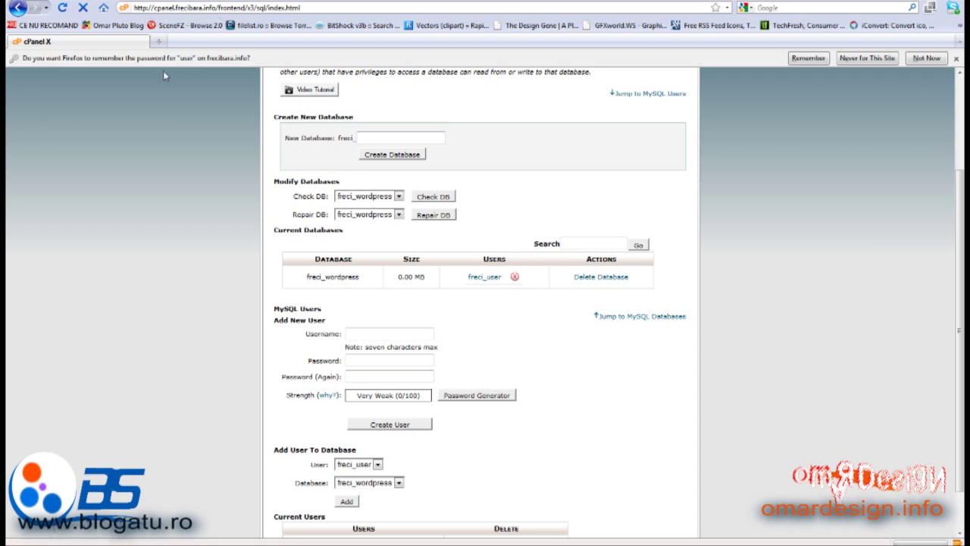
{"action": "scroll", "coordinate": [281, 112], "scroll_direction": "up", "scroll_amount": 3}
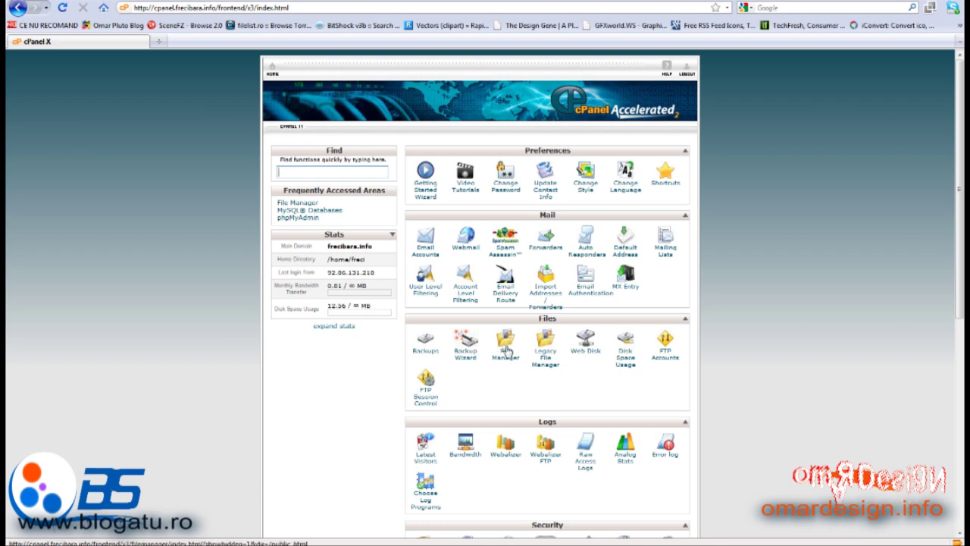
{"action": "left_click", "coordinate": [505, 351]}
{"action": "left_click", "coordinate": [479, 401]}
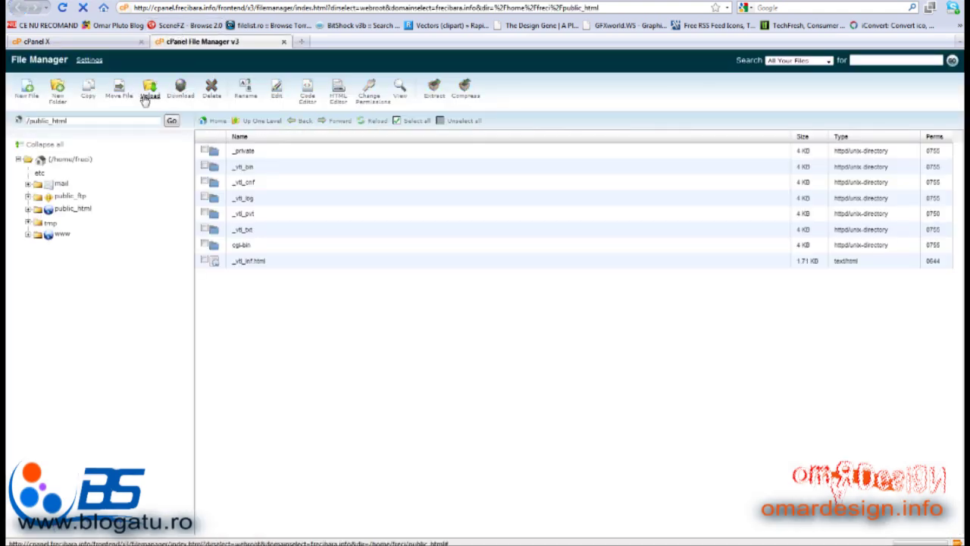
{"action": "left_click", "coordinate": [150, 91]}
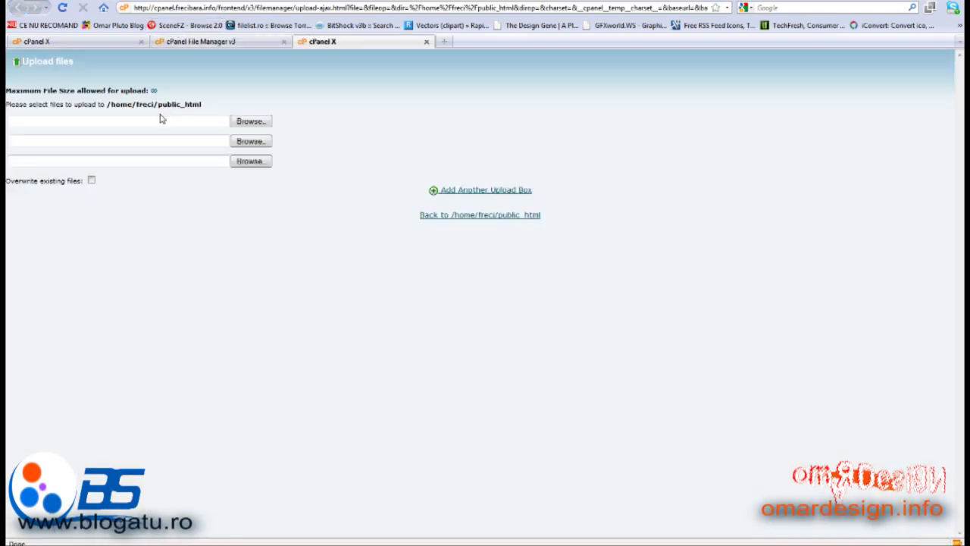
{"action": "left_click", "coordinate": [426, 41]}
{"action": "left_click", "coordinate": [284, 42]}
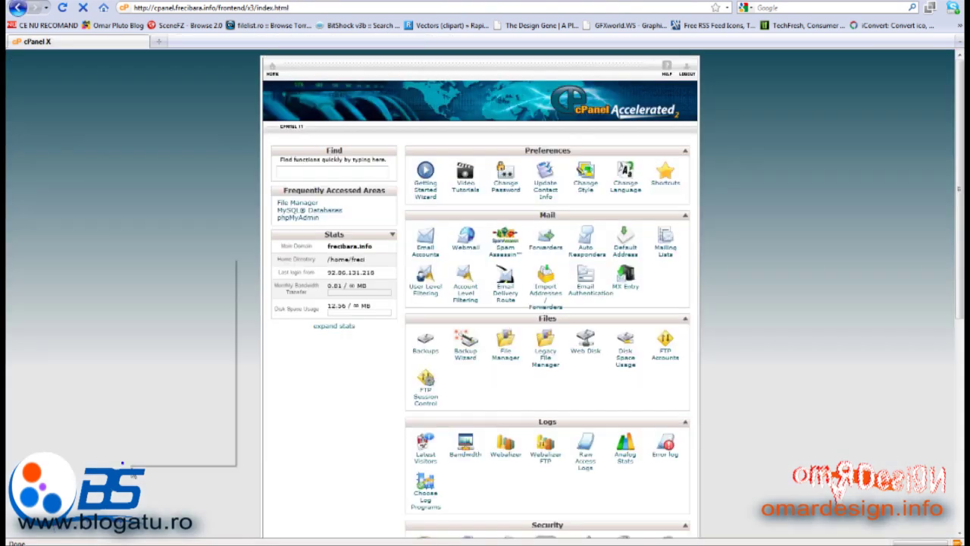
Dismiss the stray popup and open a blank second Firefox tab
{"action": "left_click", "coordinate": [72, 394]}
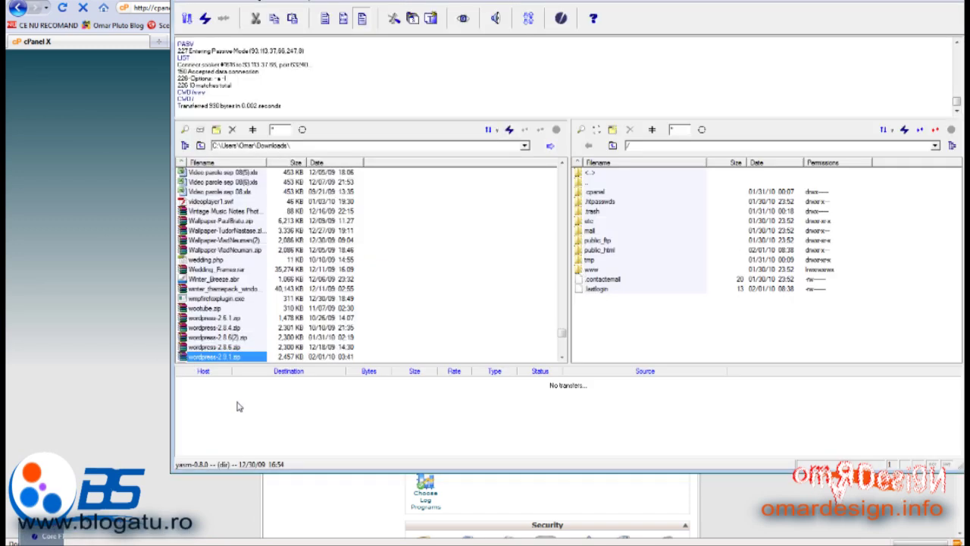
{"action": "left_click", "coordinate": [139, 270]}
{"action": "left_click", "coordinate": [167, 41]}
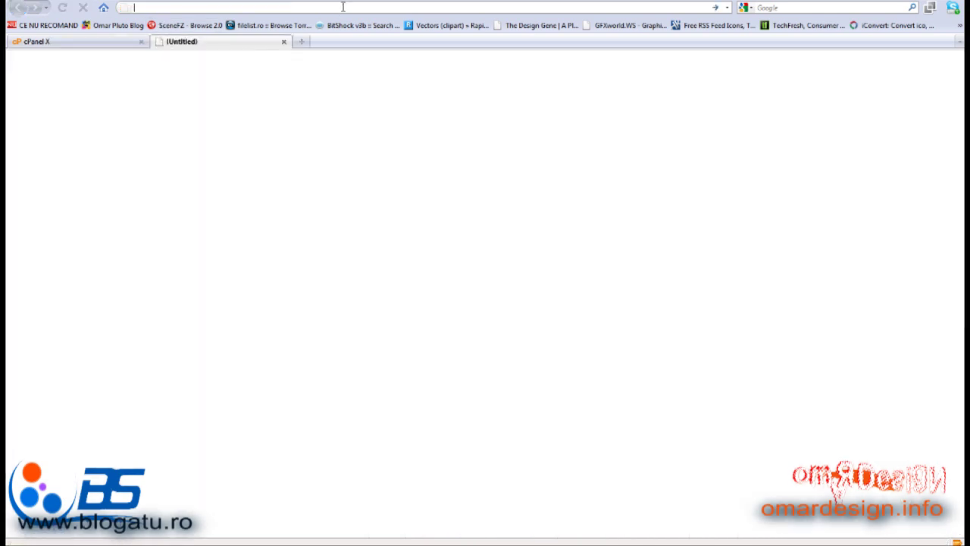
Open wordpress.org's Download page for WordPress 2.9.1, cancelling the zip download
{"action": "type", "text": "wo"}
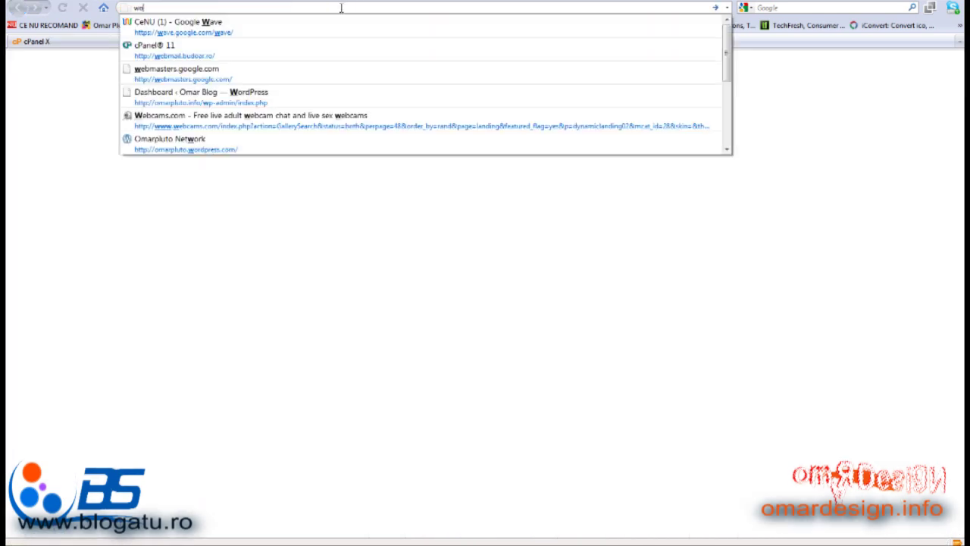
{"action": "type", "text": "rdpress.org"}
{"action": "key", "text": "Return"}
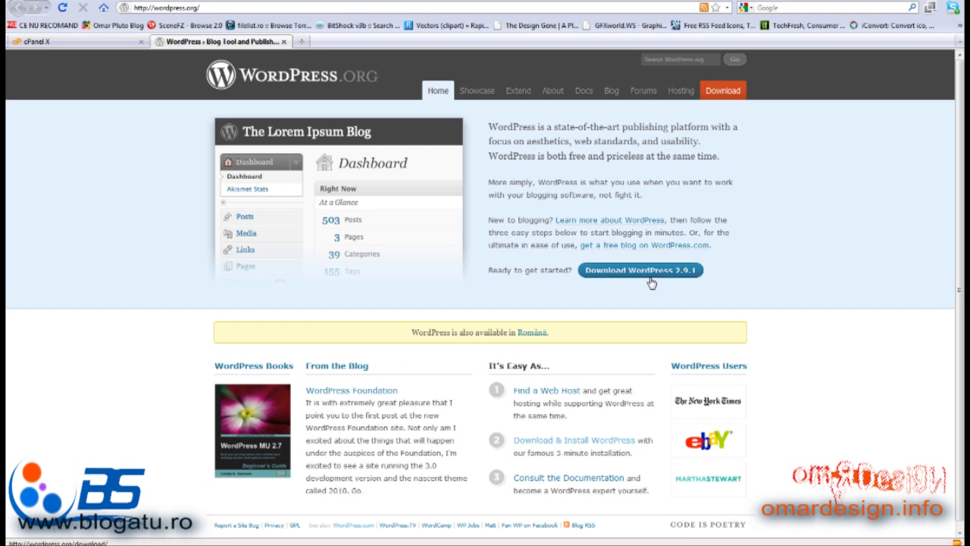
{"action": "left_click", "coordinate": [642, 275]}
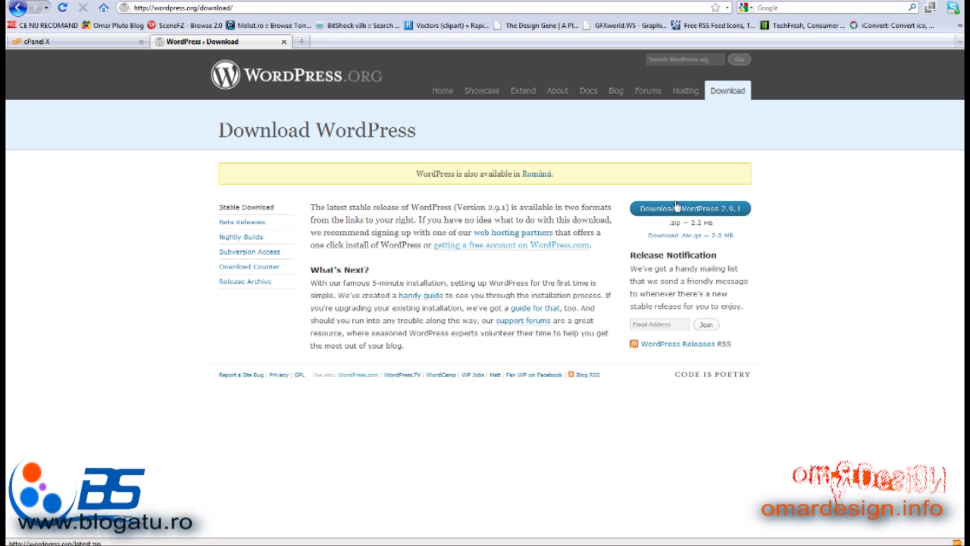
{"action": "left_click", "coordinate": [703, 212]}
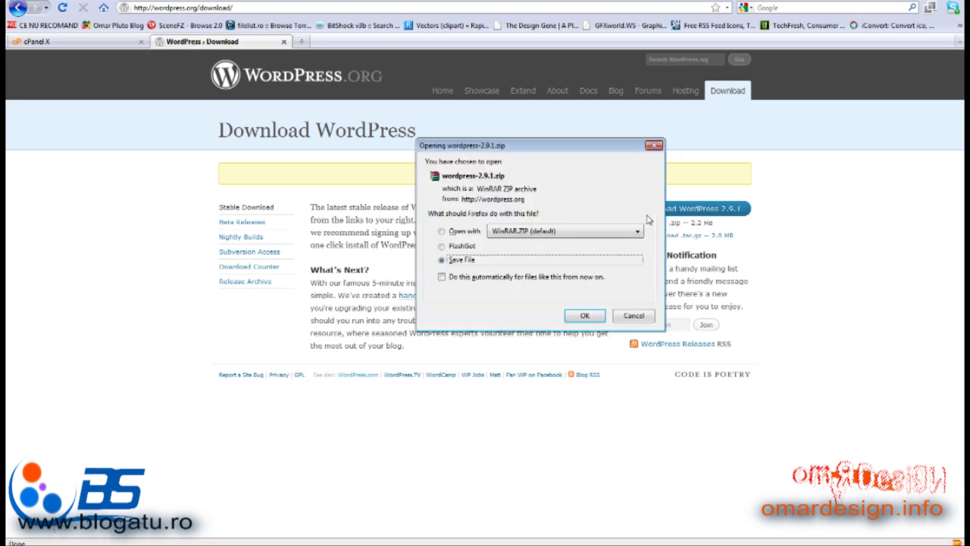
{"action": "left_click", "coordinate": [633, 317]}
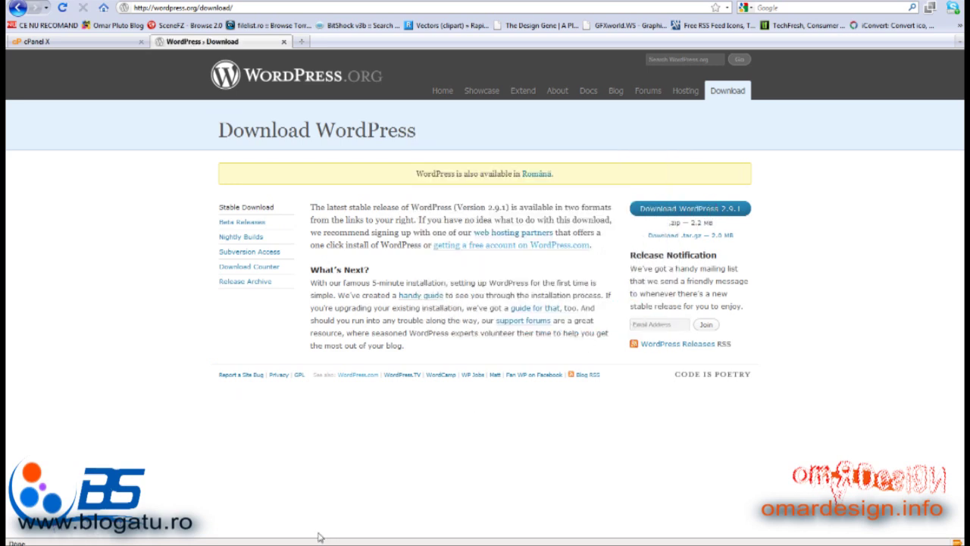
Upload wordpress-2.9.1.zip from Downloads into the server's public_html folder via Core FTP
{"action": "key", "text": "alt+Tab"}
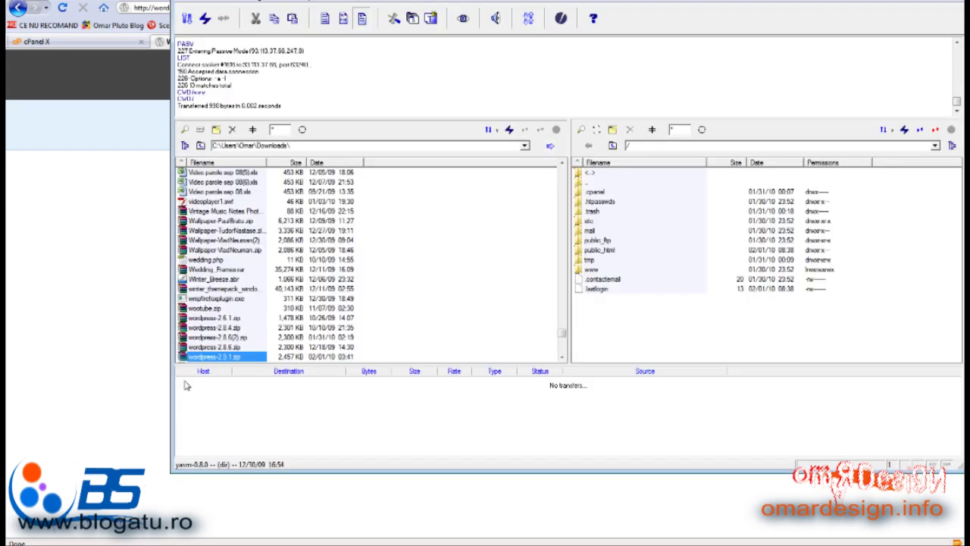
{"action": "double_click", "coordinate": [622, 250]}
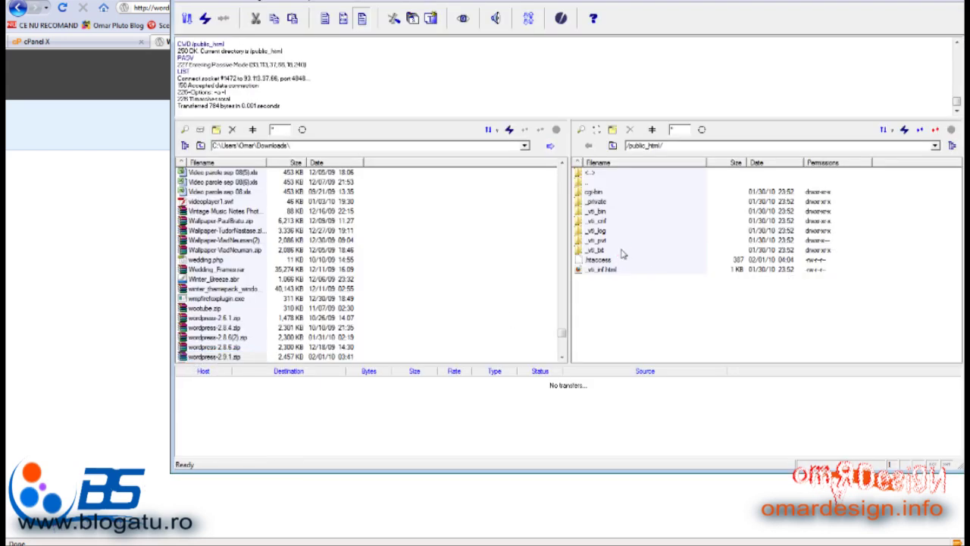
{"action": "left_click", "coordinate": [214, 360]}
{"action": "left_click_drag", "start_coordinate": [214, 361], "coordinate": [682, 320]}
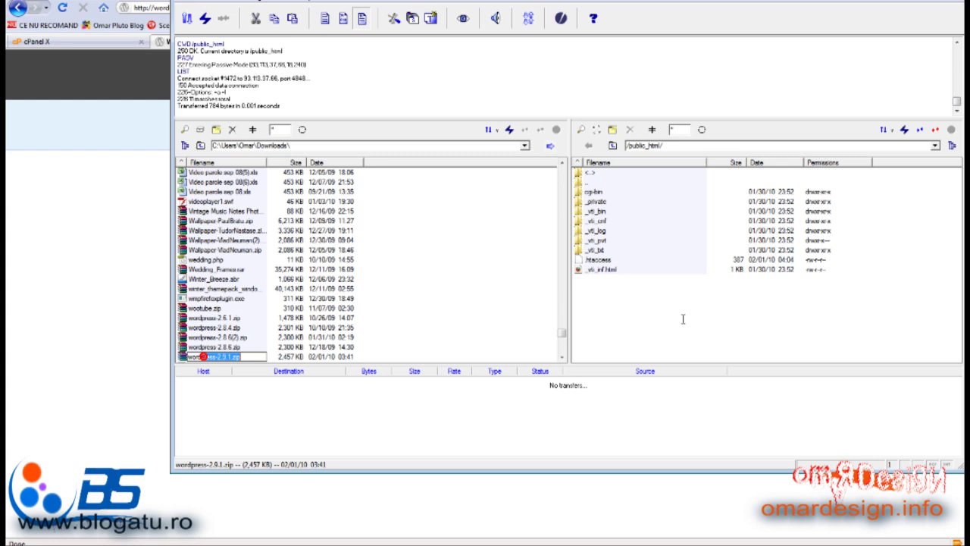
{"action": "left_click", "coordinate": [182, 360]}
{"action": "left_click_drag", "start_coordinate": [182, 363], "coordinate": [613, 322]}
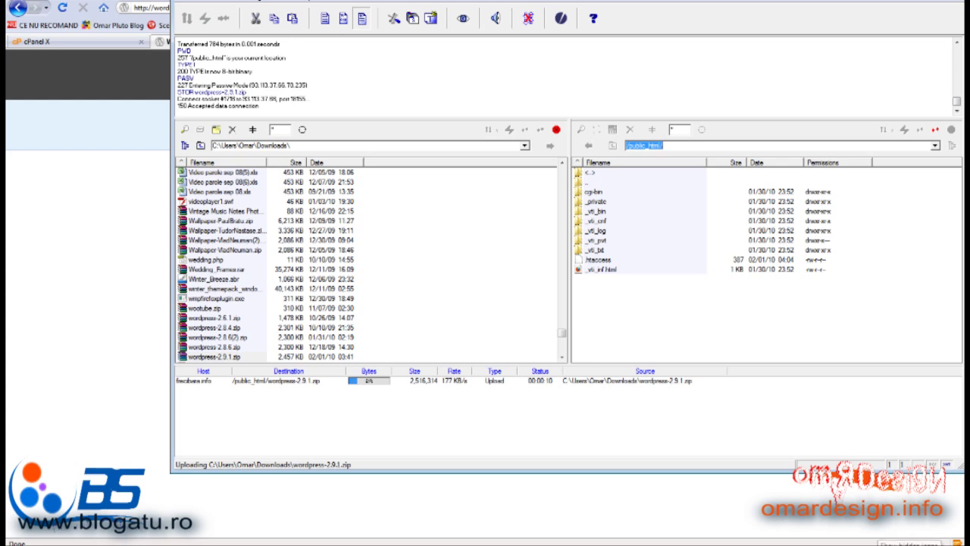
Exit µTorrent from its system tray menu
{"action": "left_click", "coordinate": [910, 543]}
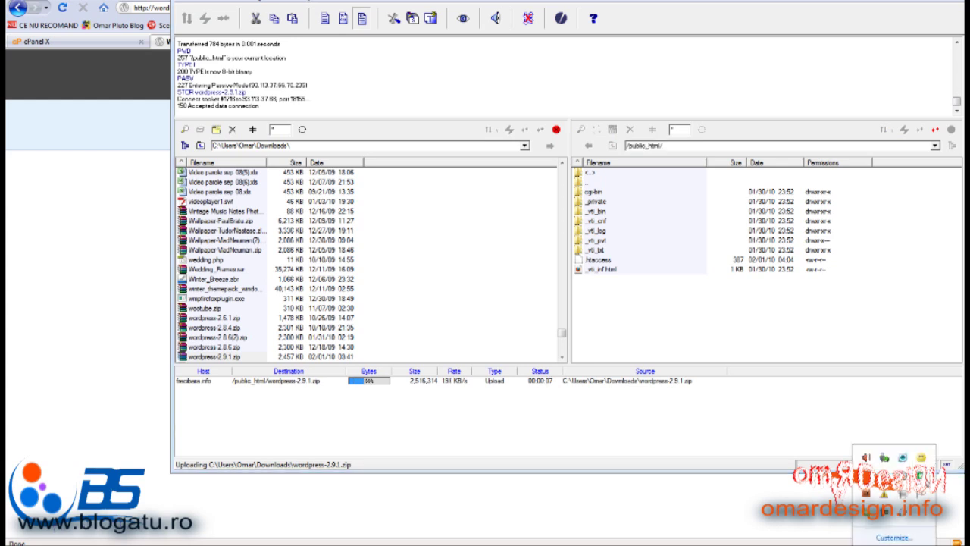
{"action": "right_click", "coordinate": [920, 476]}
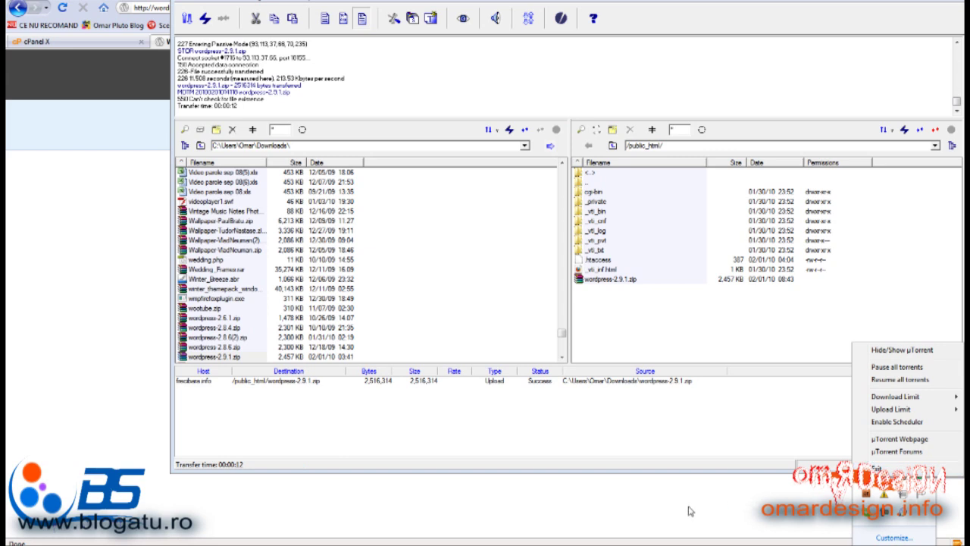
{"action": "left_click", "coordinate": [877, 467]}
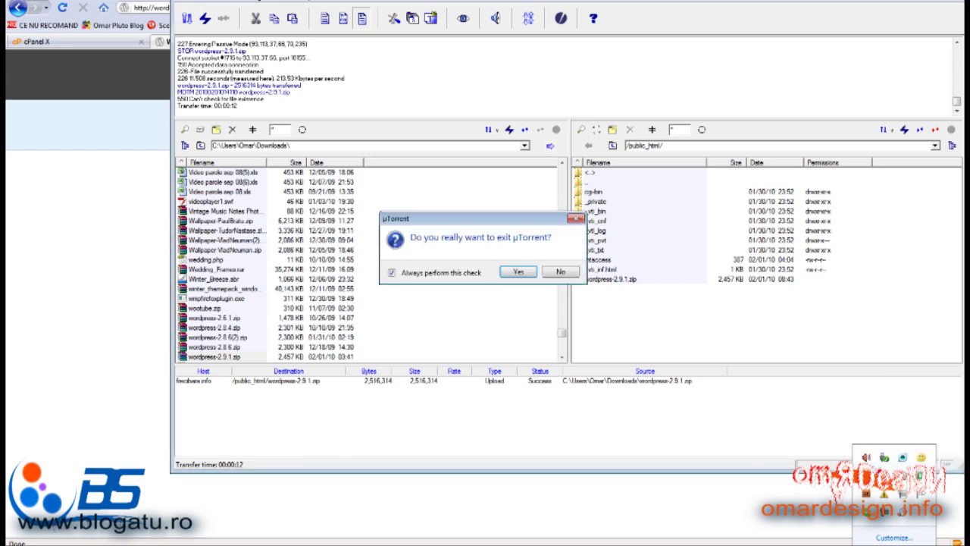
{"action": "left_click", "coordinate": [516, 273]}
{"action": "left_click", "coordinate": [88, 263]}
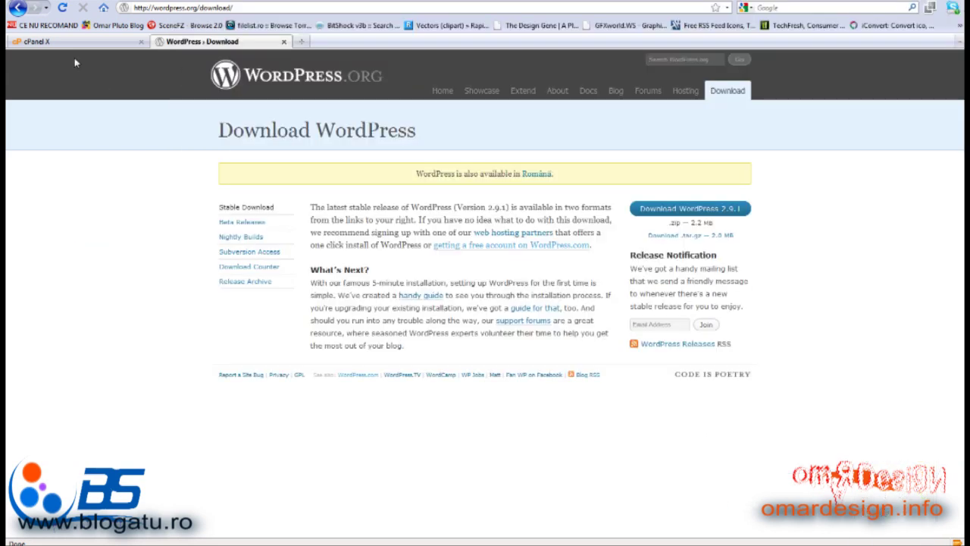
Open cPanel's File Manager at public_html
{"action": "left_click", "coordinate": [66, 42]}
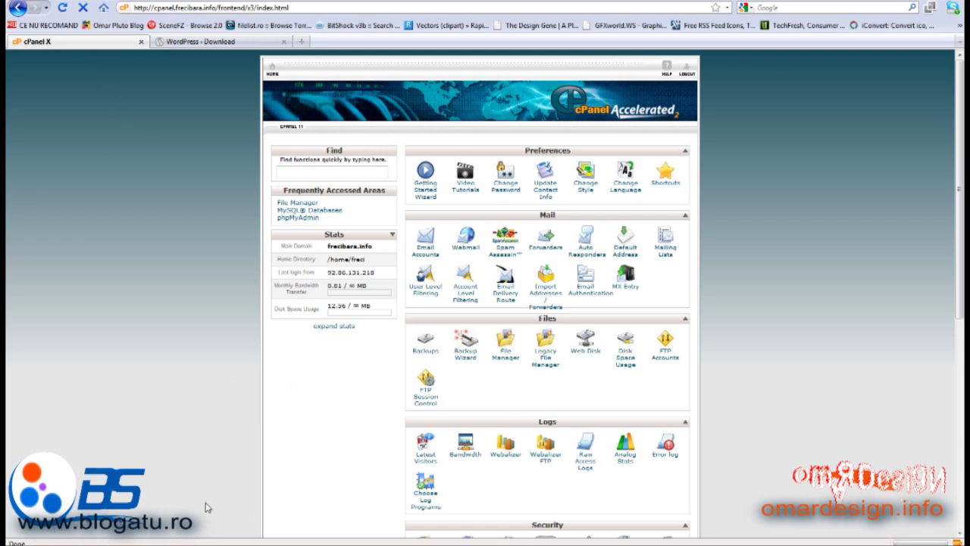
{"action": "left_click", "coordinate": [201, 43]}
{"action": "key", "text": "ctrl+Tab"}
{"action": "left_click", "coordinate": [505, 358]}
{"action": "left_click", "coordinate": [479, 367]}
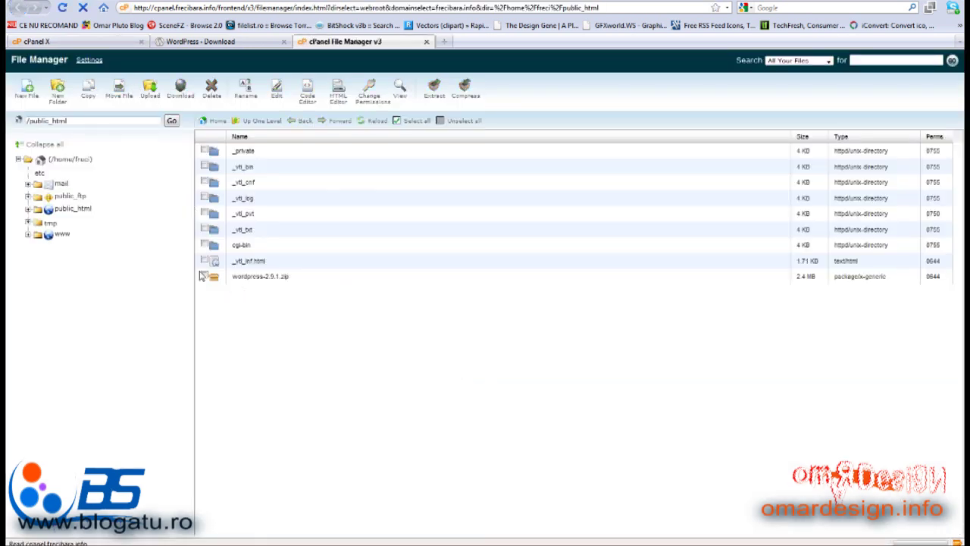
Extract wordpress-2.9.1.zip into /public_html and open the new wordpress folder
{"action": "left_click", "coordinate": [216, 279]}
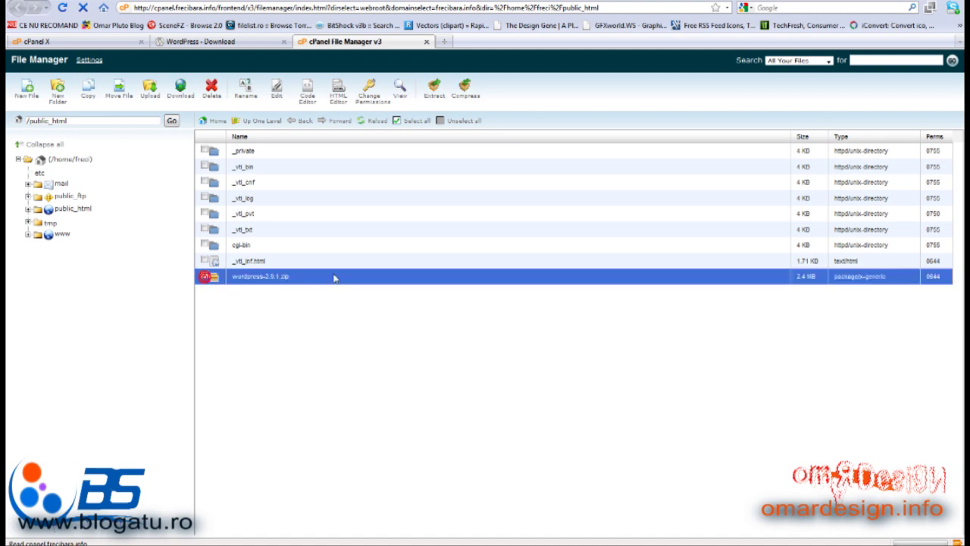
{"action": "left_click", "coordinate": [436, 92]}
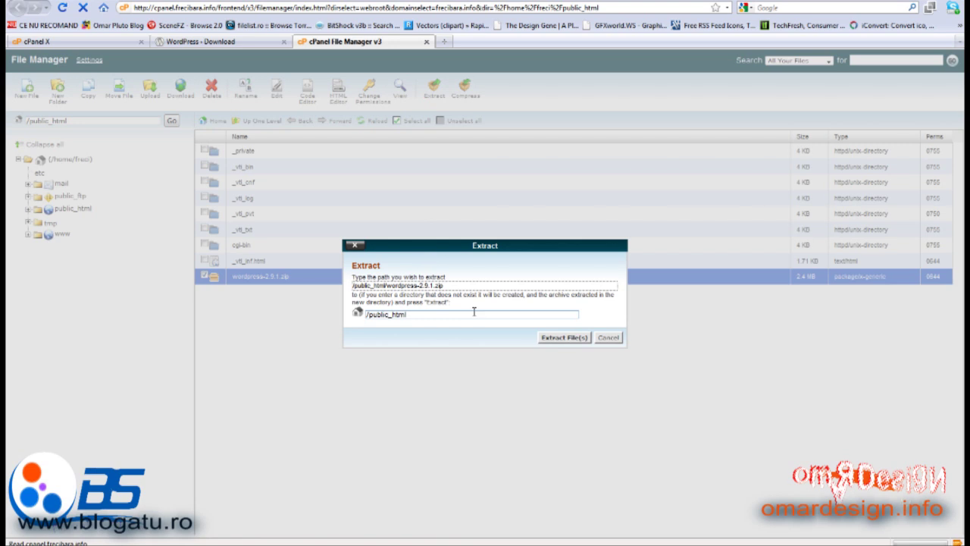
{"action": "left_click", "coordinate": [559, 338]}
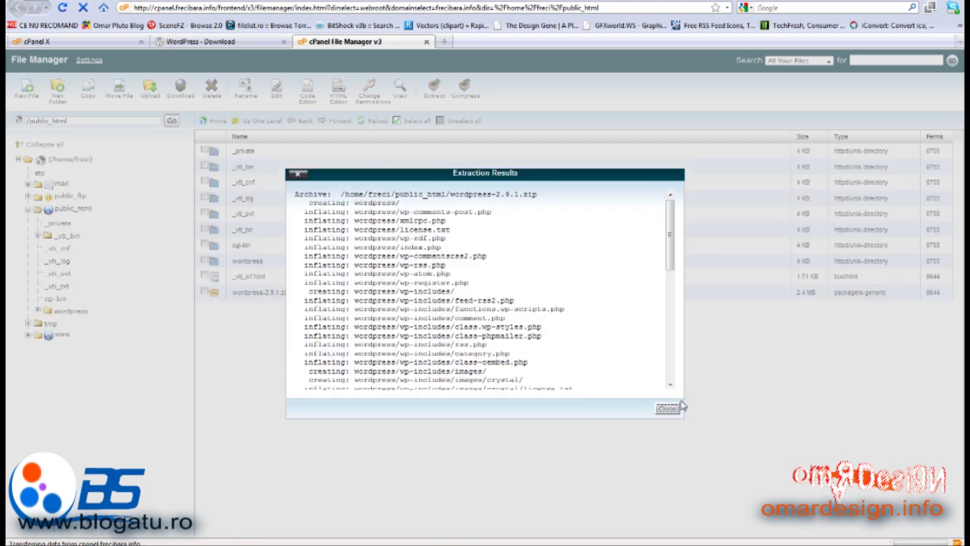
{"action": "left_click", "coordinate": [668, 407]}
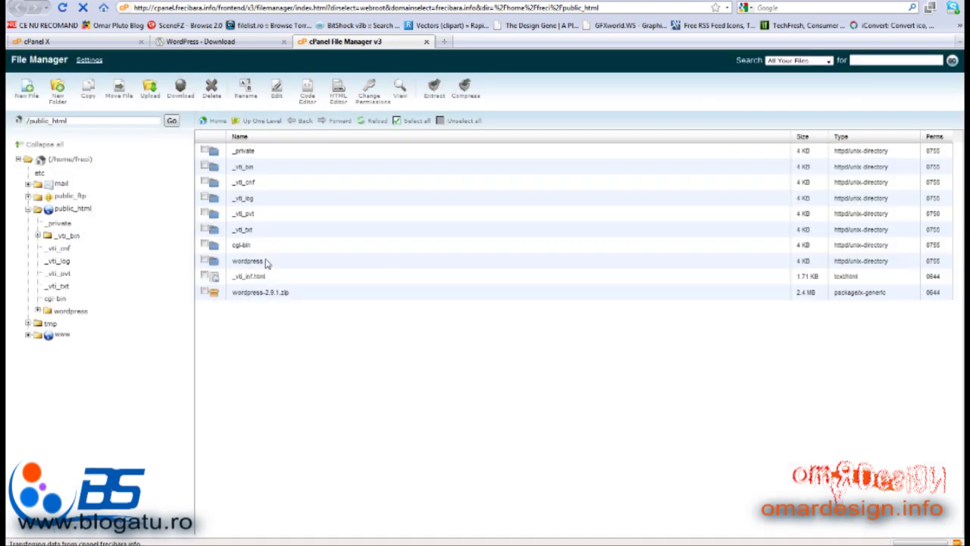
{"action": "left_click", "coordinate": [204, 260]}
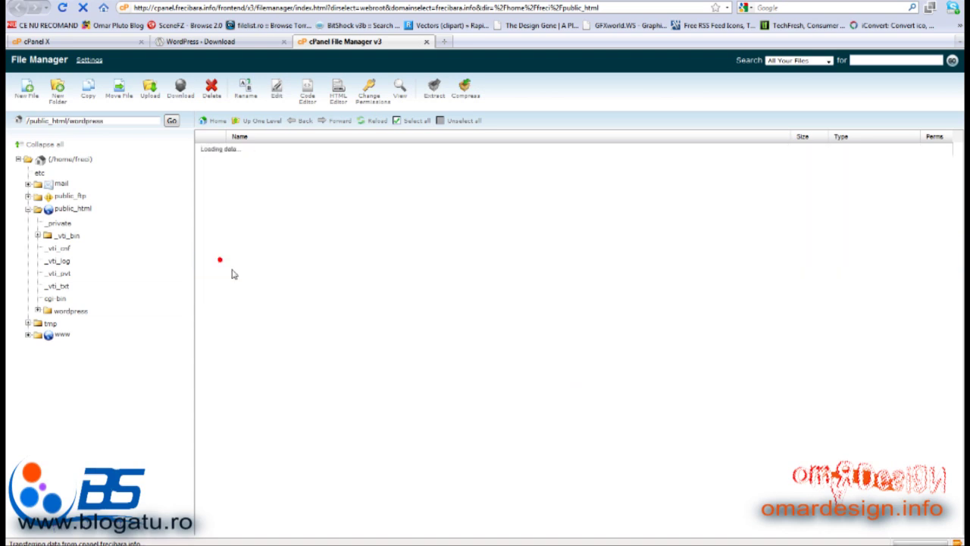
Move all files from the wordpress folder up to /public_html/
{"action": "left_click", "coordinate": [413, 121]}
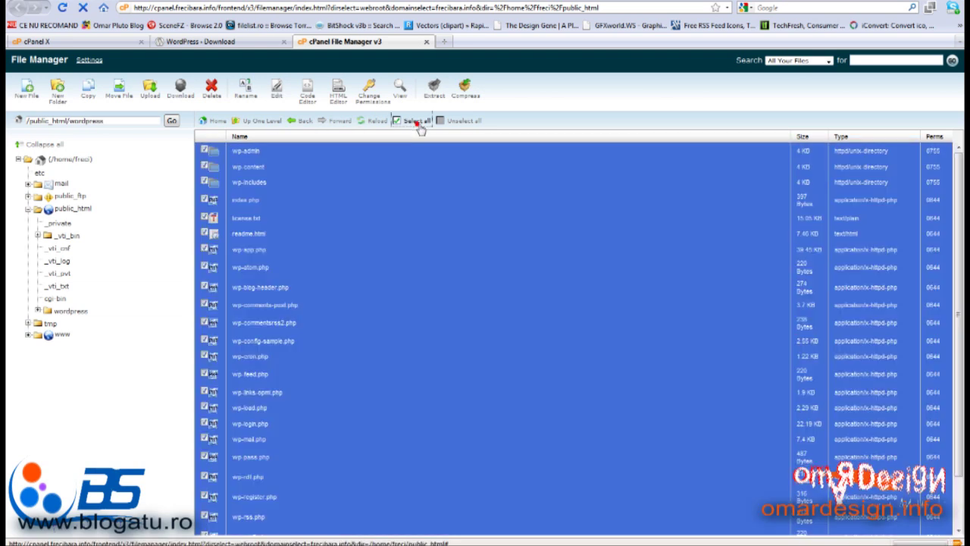
{"action": "left_click", "coordinate": [115, 96]}
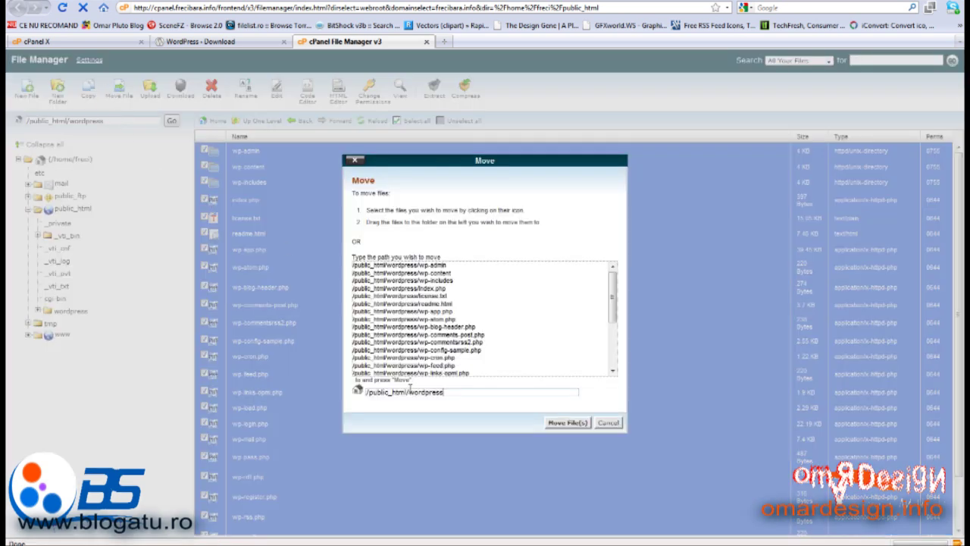
{"action": "left_click_drag", "start_coordinate": [409, 391], "coordinate": [447, 391]}
{"action": "key", "text": "BackSpace"}
{"action": "left_click", "coordinate": [566, 423]}
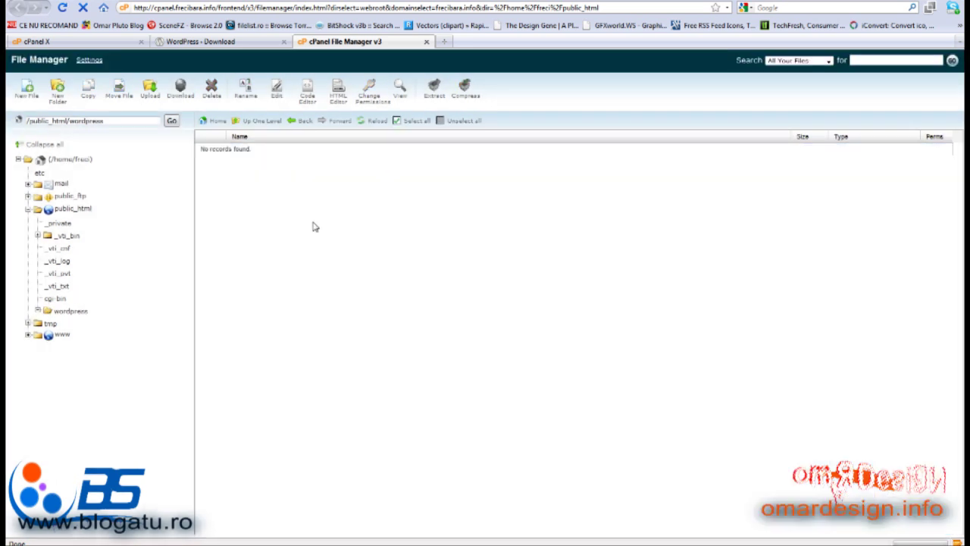
Delete the emptied wordpress folder from public_html and open a new blank tab
{"action": "left_click", "coordinate": [262, 124]}
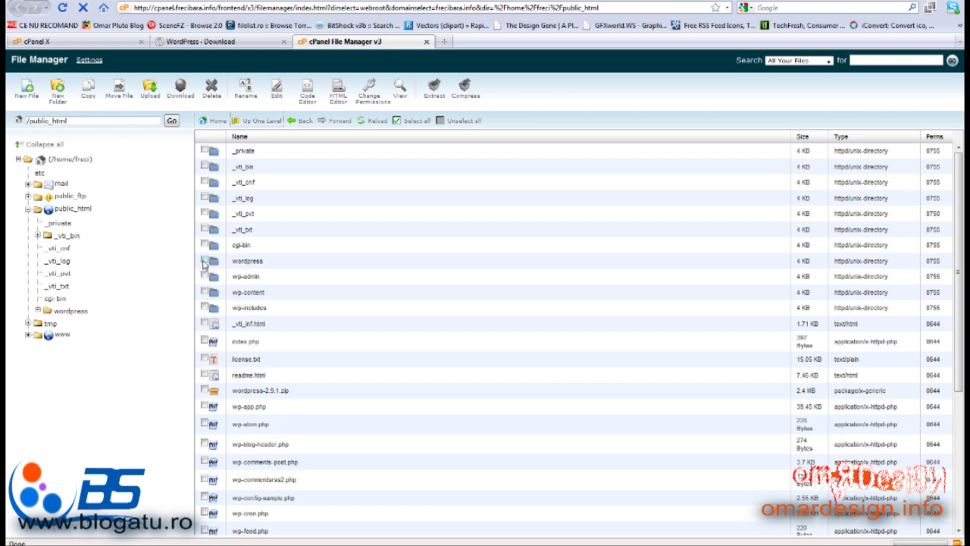
{"action": "left_click", "coordinate": [244, 263]}
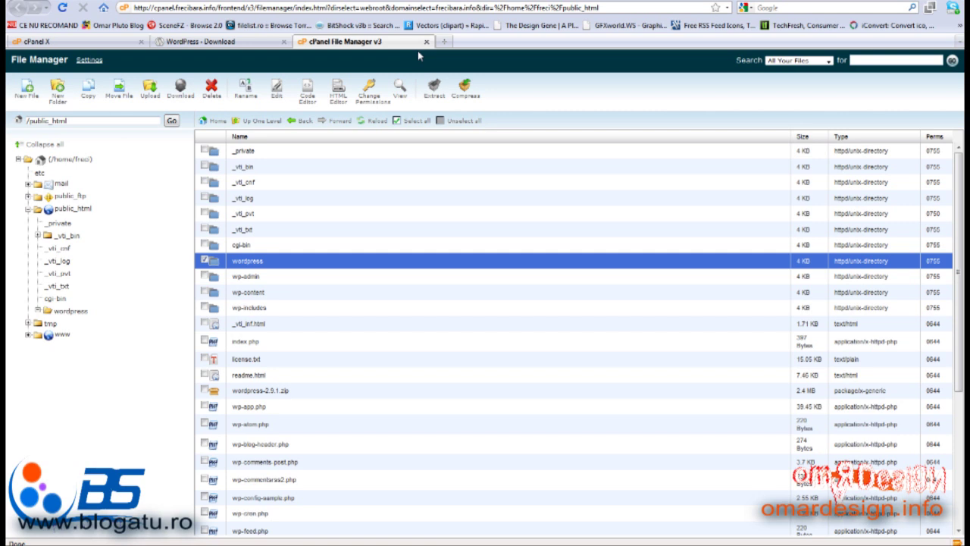
{"action": "left_click", "coordinate": [212, 90]}
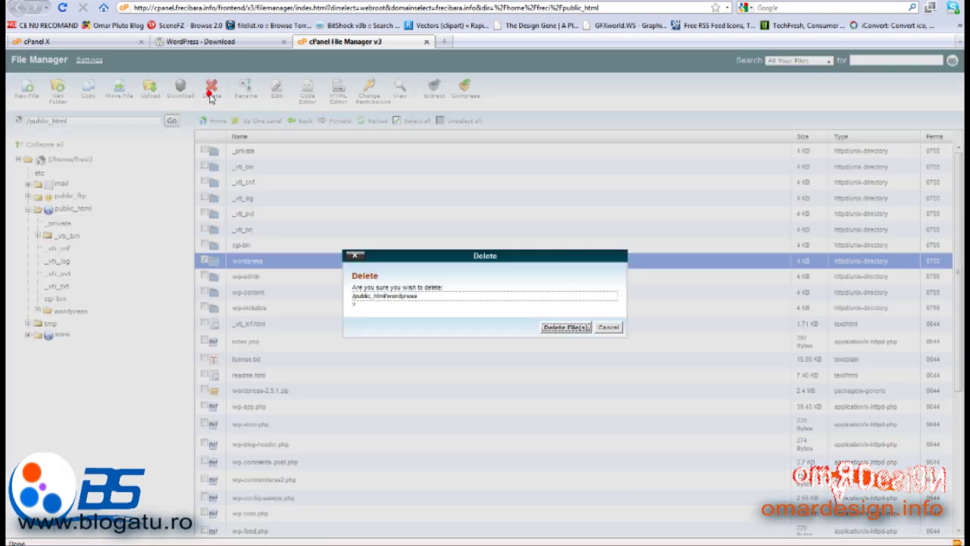
{"action": "left_click", "coordinate": [566, 328]}
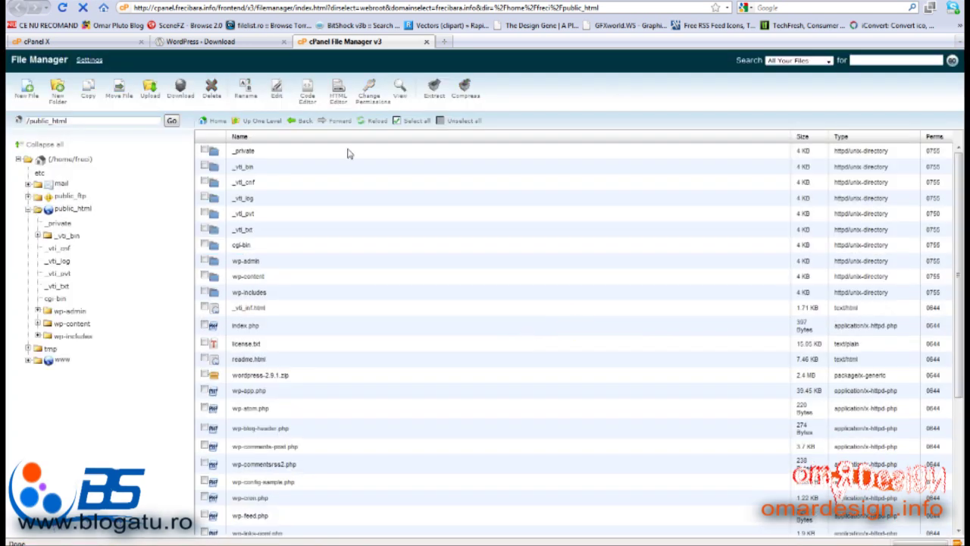
{"action": "left_click", "coordinate": [444, 41]}
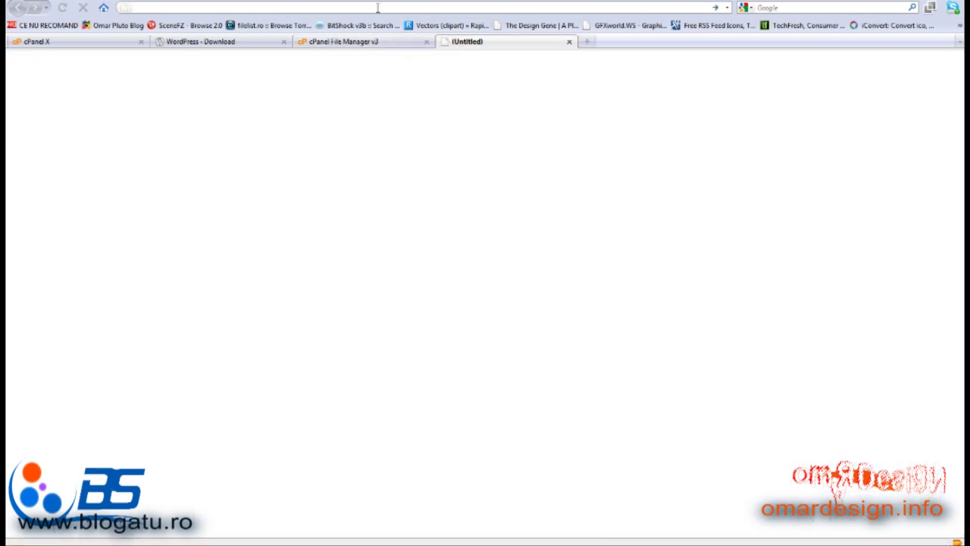
Load frecibara.info, which reports the missing wp-config.php file
{"action": "type", "text": "freebar"}
{"action": "key", "text": "BackSpace"}
{"action": "key", "text": "BackSpace"}
{"action": "key", "text": "BackSpace"}
{"action": "key", "text": "BackSpace"}
{"action": "key", "text": "BackSpace"}
{"action": "key", "text": "BackSpace"}
{"action": "key", "text": "BackSpace"}
{"action": "key", "text": "BackSpace"}
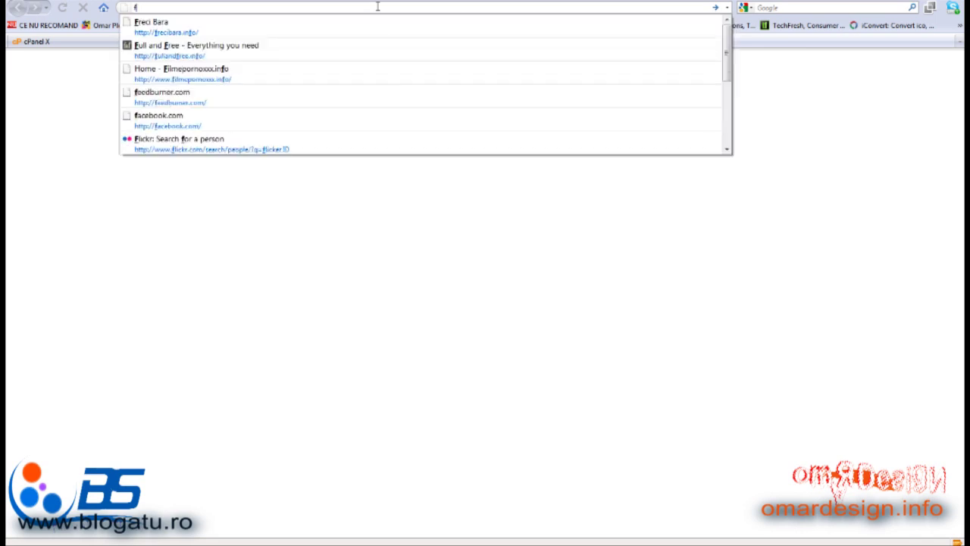
{"action": "type", "text": "recibara."}
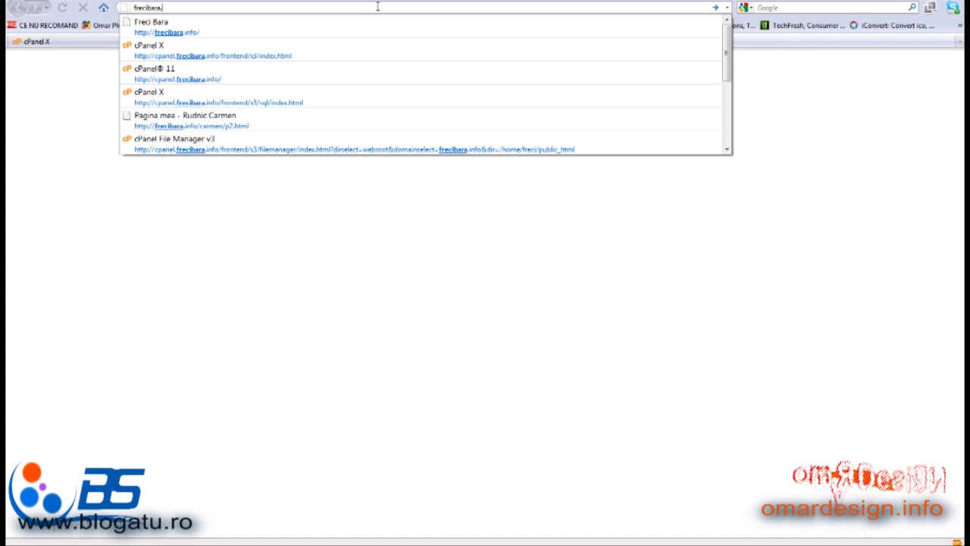
{"action": "type", "text": "info"}
{"action": "key", "text": "Return"}
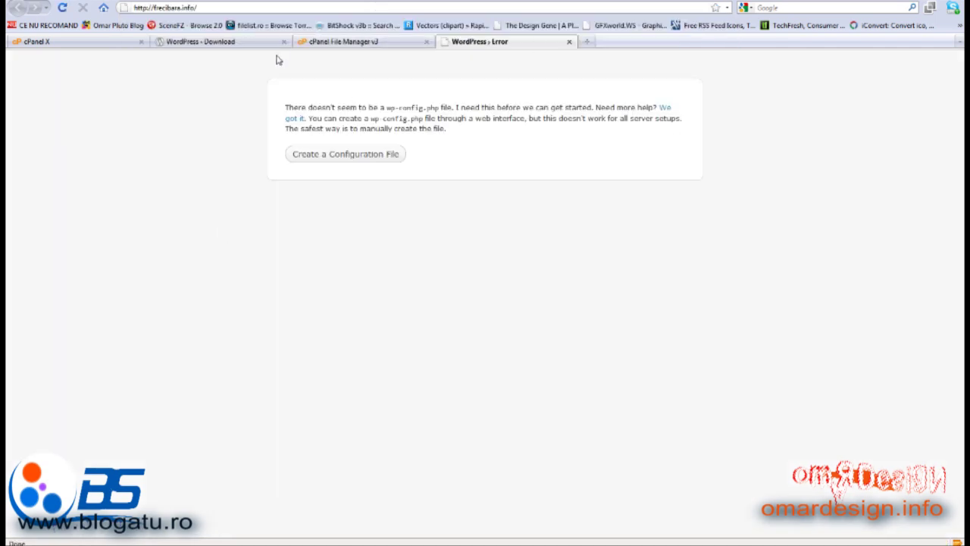
Start the configuration file setup and enter database freci_wordpress with user freci_user
{"action": "left_click", "coordinate": [334, 154]}
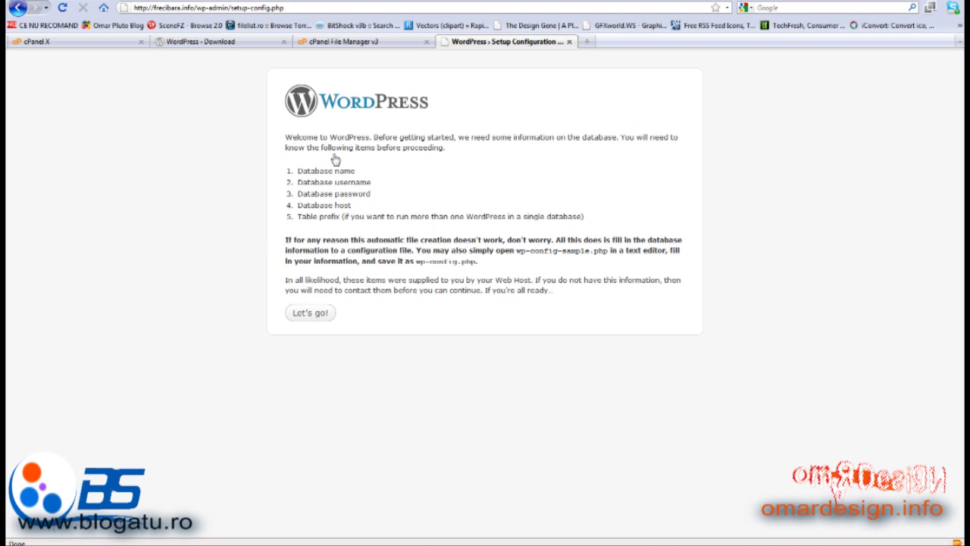
{"action": "left_click", "coordinate": [309, 310]}
{"action": "left_click", "coordinate": [417, 179]}
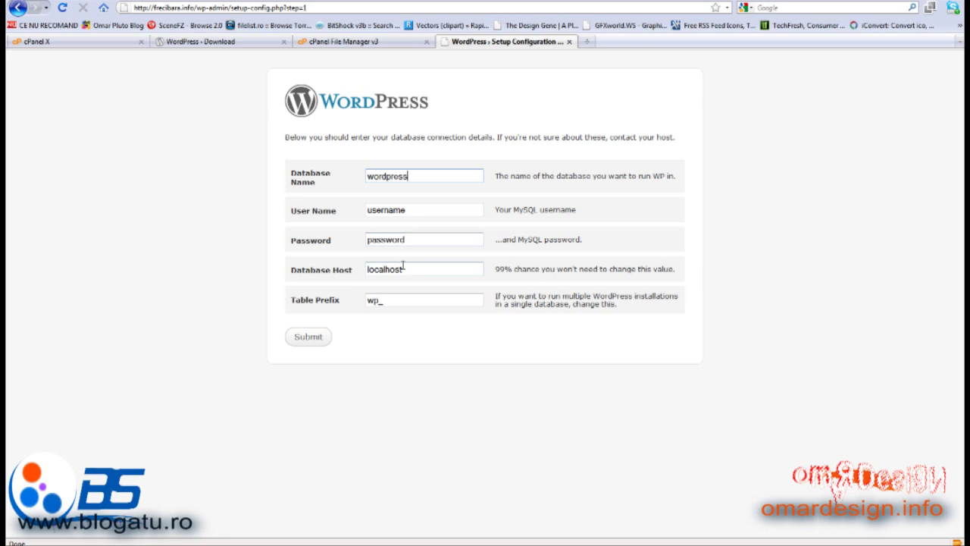
{"action": "left_click", "coordinate": [404, 236]}
{"action": "left_click", "coordinate": [368, 176]}
{"action": "type", "text": "freci_"}
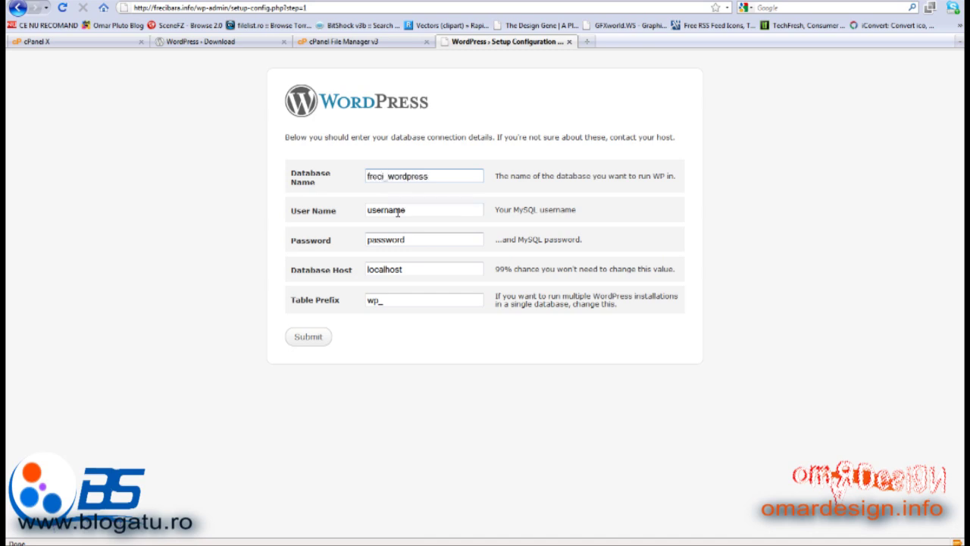
{"action": "left_click_drag", "start_coordinate": [407, 209], "coordinate": [350, 220]}
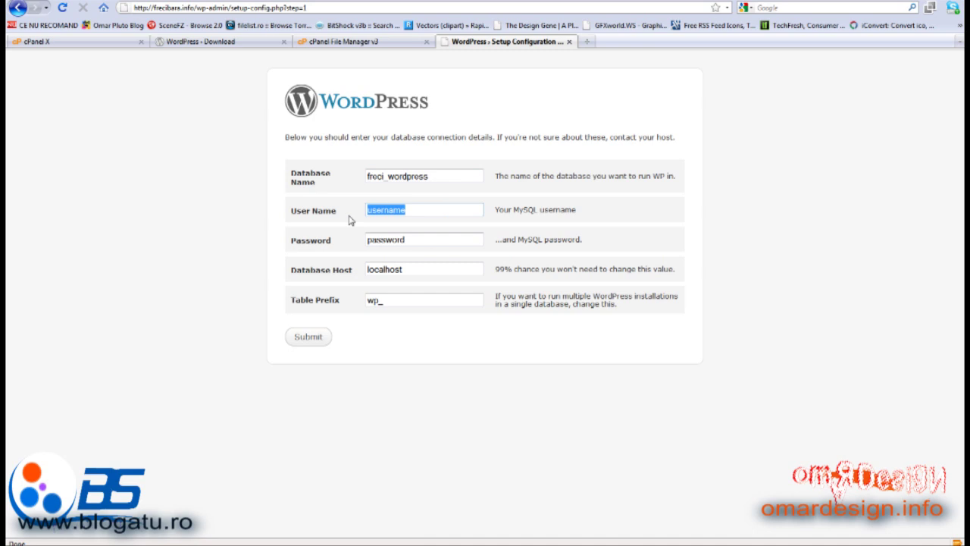
{"action": "type", "text": "freci_user"}
Paste the saved database password from Notepad into the Password field and submit
{"action": "left_click", "coordinate": [423, 242]}
{"action": "double_click", "coordinate": [420, 241]}
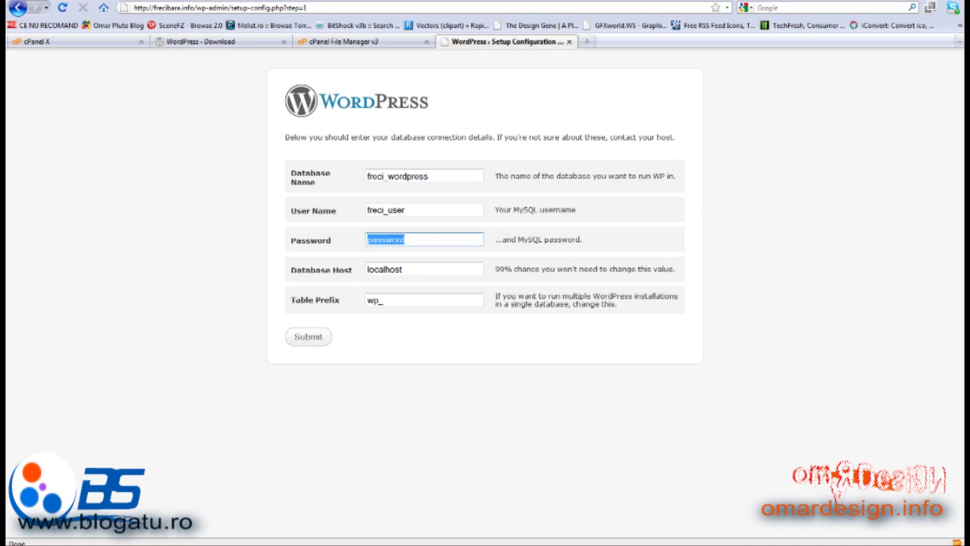
{"action": "key", "text": "alt+Tab"}
{"action": "left_click_drag", "start_coordinate": [94, 38], "coordinate": [10, 33]}
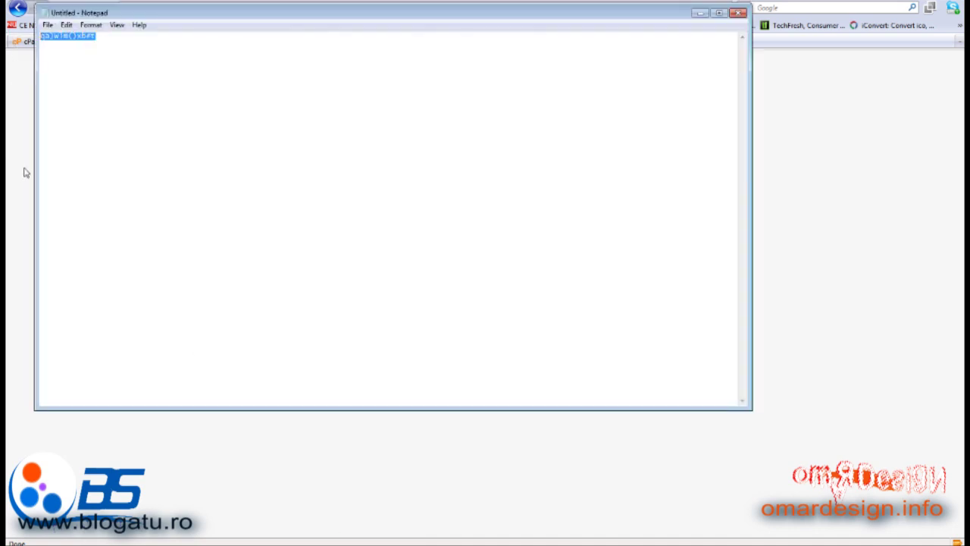
{"action": "left_click", "coordinate": [23, 173]}
{"action": "left_click_drag", "start_coordinate": [426, 241], "coordinate": [330, 238]}
{"action": "key", "text": "ctrl+v"}
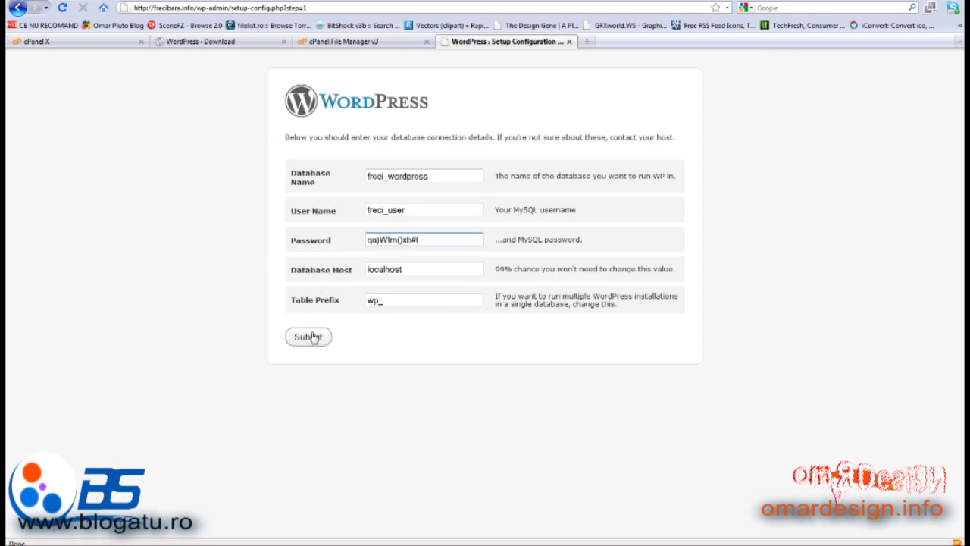
{"action": "left_click", "coordinate": [314, 338]}
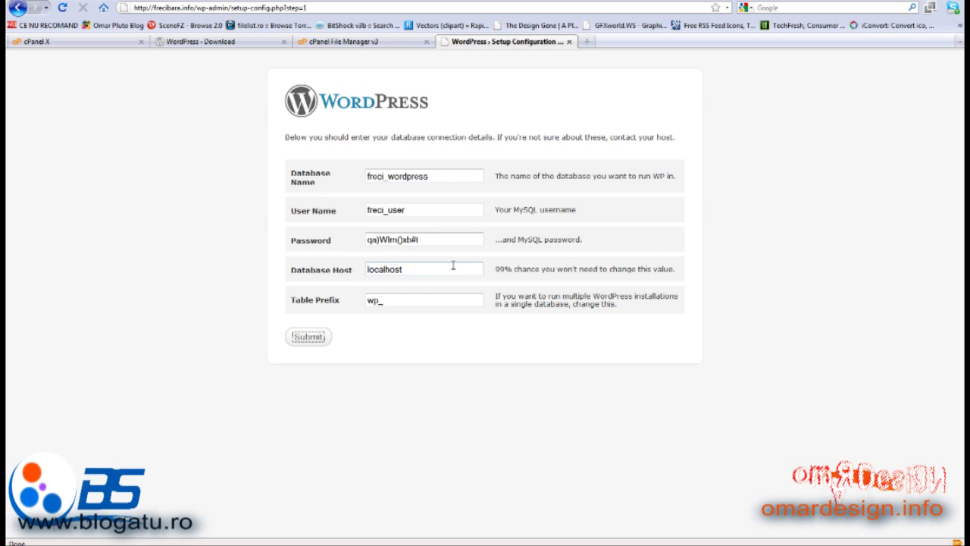
Keep host localhost and prefix wp_, then resubmit the database details
{"action": "left_click", "coordinate": [456, 294]}
{"action": "double_click", "coordinate": [427, 263]}
{"action": "left_click", "coordinate": [453, 268]}
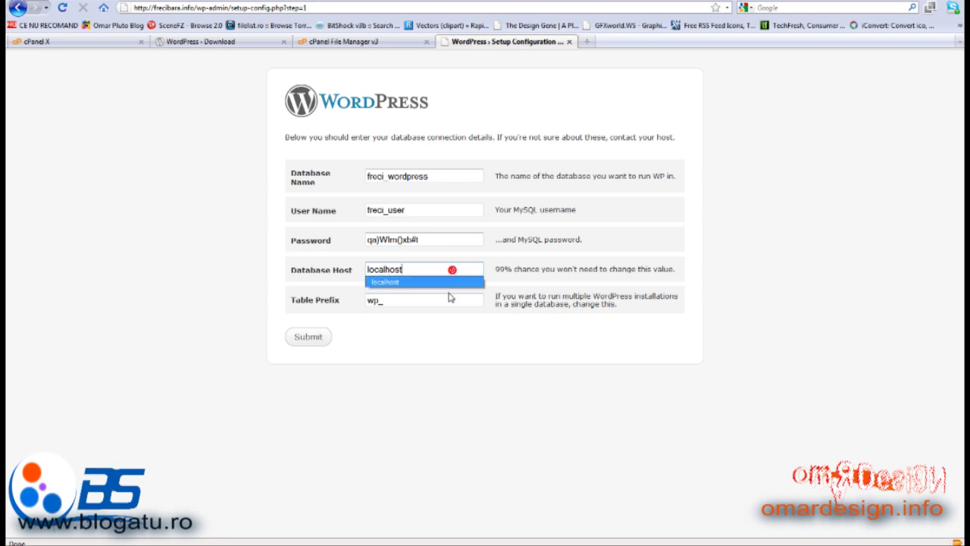
{"action": "left_click", "coordinate": [451, 294]}
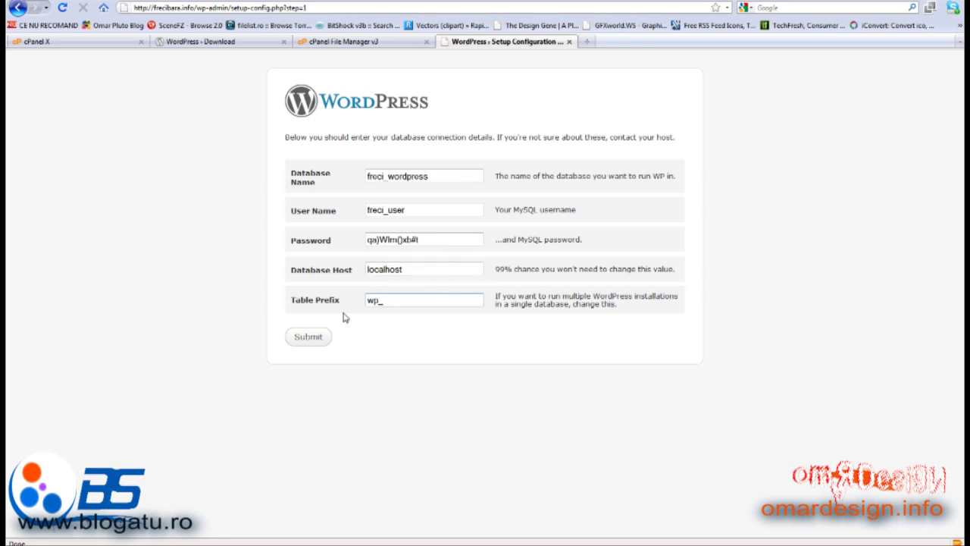
{"action": "left_click", "coordinate": [311, 338]}
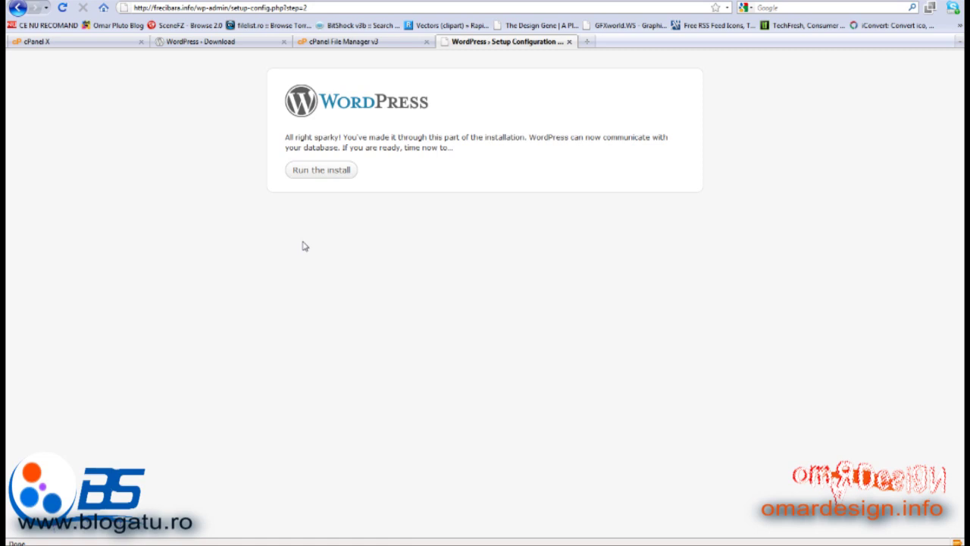
Enter 'Freci Bara' as the blog title and fill in the admin e-mail from saved suggestions
{"action": "left_click", "coordinate": [326, 171]}
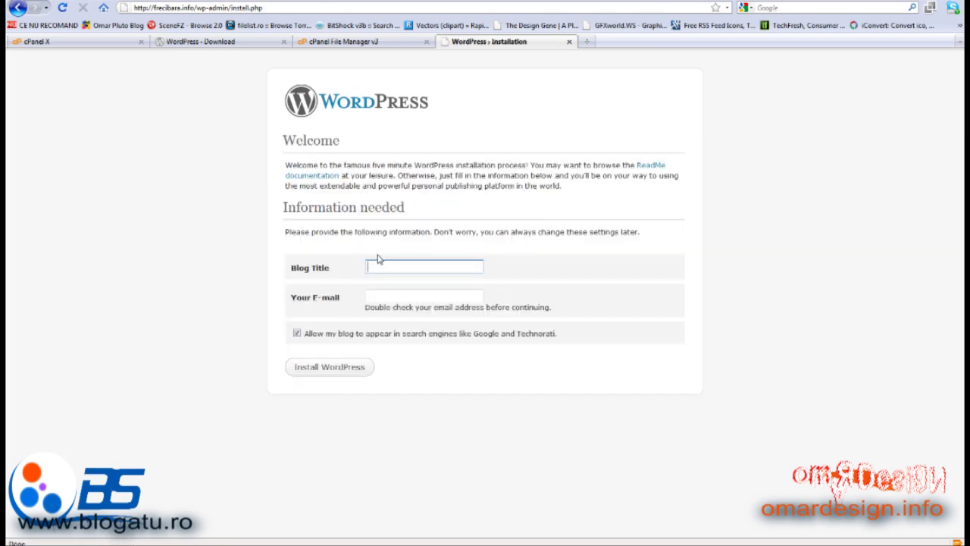
{"action": "type", "text": "Frec"}
{"action": "key", "text": "Down"}
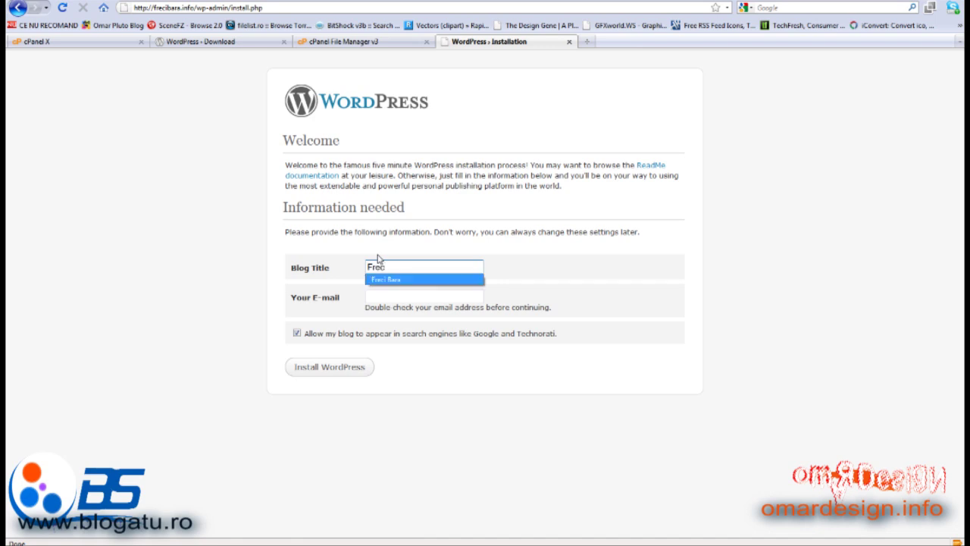
{"action": "key", "text": "Tab"}
{"action": "key", "text": "Down"}
{"action": "key", "text": "Down"}
{"action": "key", "text": "Down"}
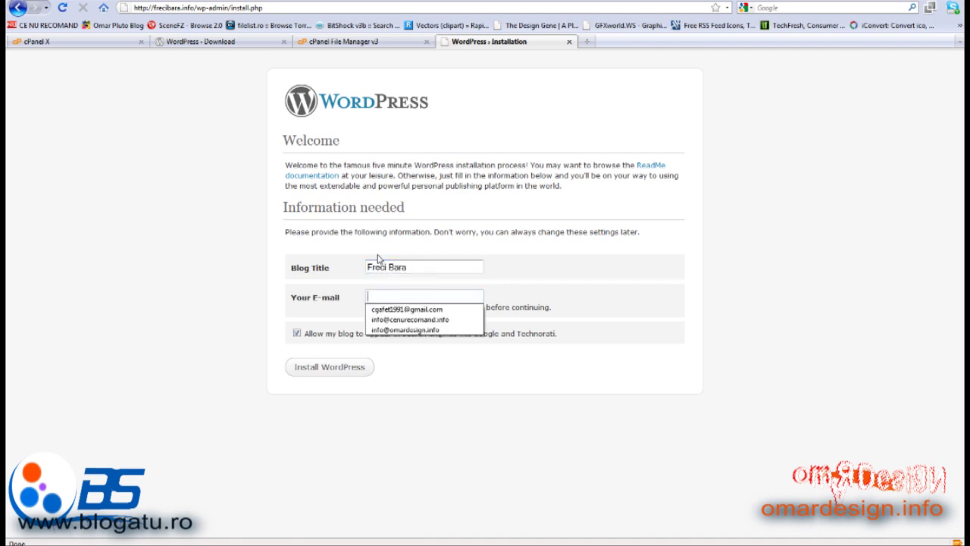
{"action": "key", "text": "Return"}
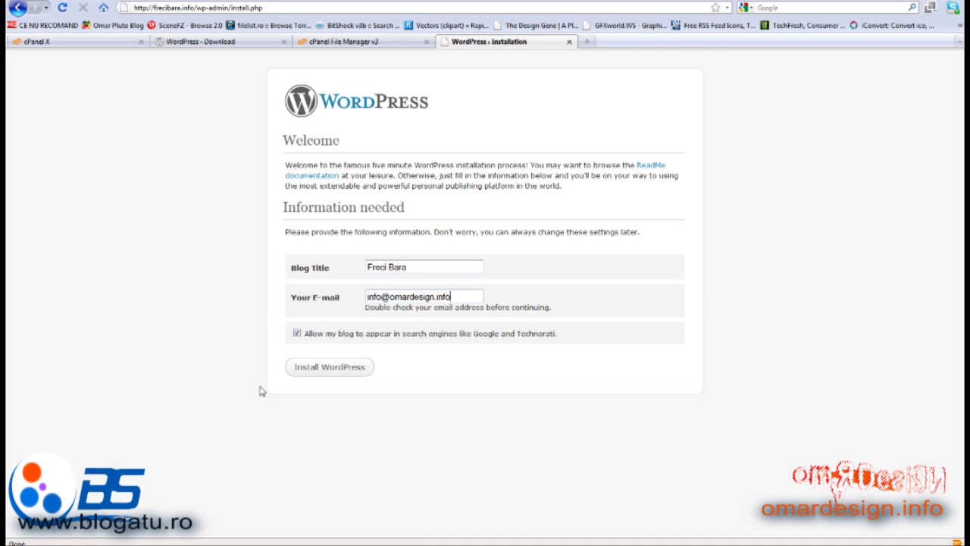
Install WordPress and copy the generated admin password into Notepad
{"action": "left_click", "coordinate": [325, 369]}
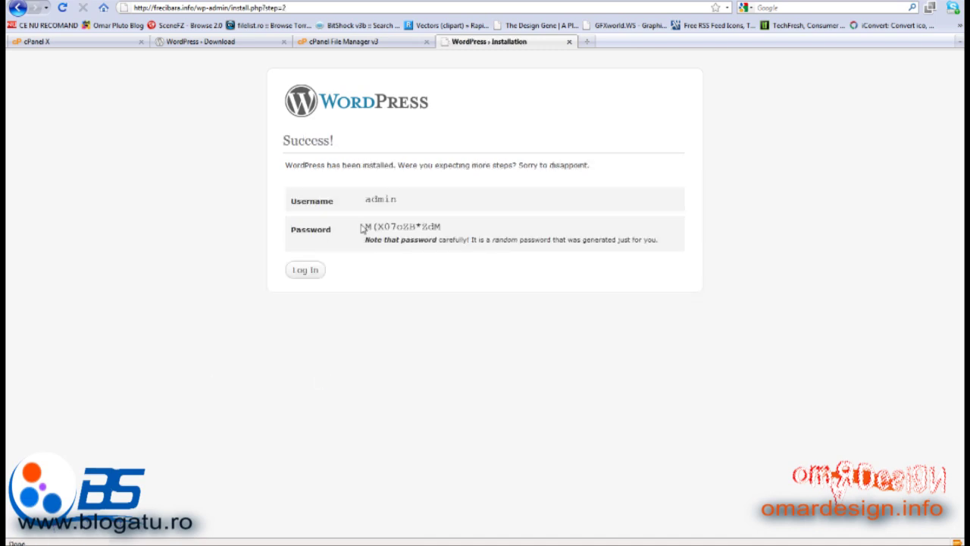
{"action": "left_click_drag", "start_coordinate": [361, 227], "coordinate": [435, 227]}
{"action": "right_click", "coordinate": [436, 231]}
{"action": "left_click", "coordinate": [460, 235]}
{"action": "left_click", "coordinate": [325, 533]}
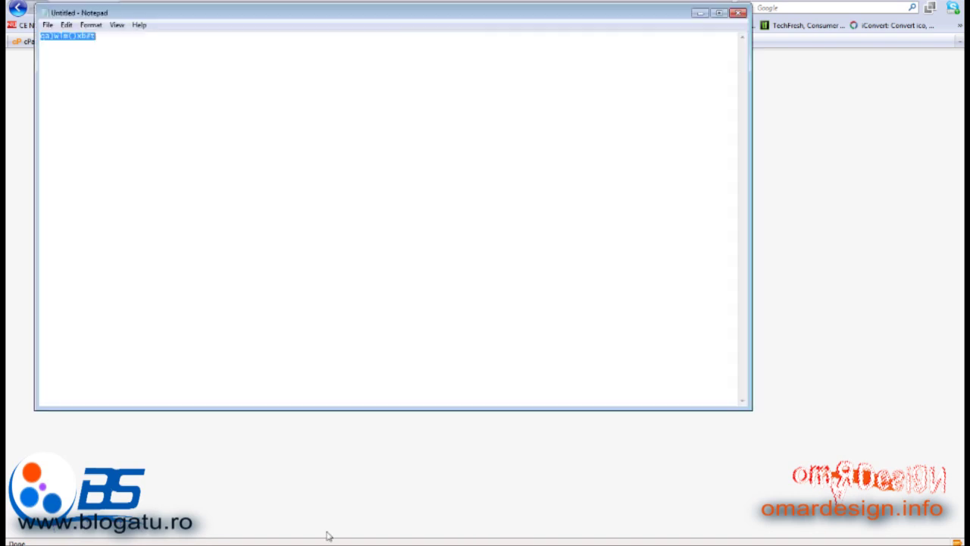
{"action": "key", "text": "BackSpace"}
{"action": "key", "text": "ctrl+v"}
Log in as admin using the saved generated password
{"action": "left_click", "coordinate": [833, 240]}
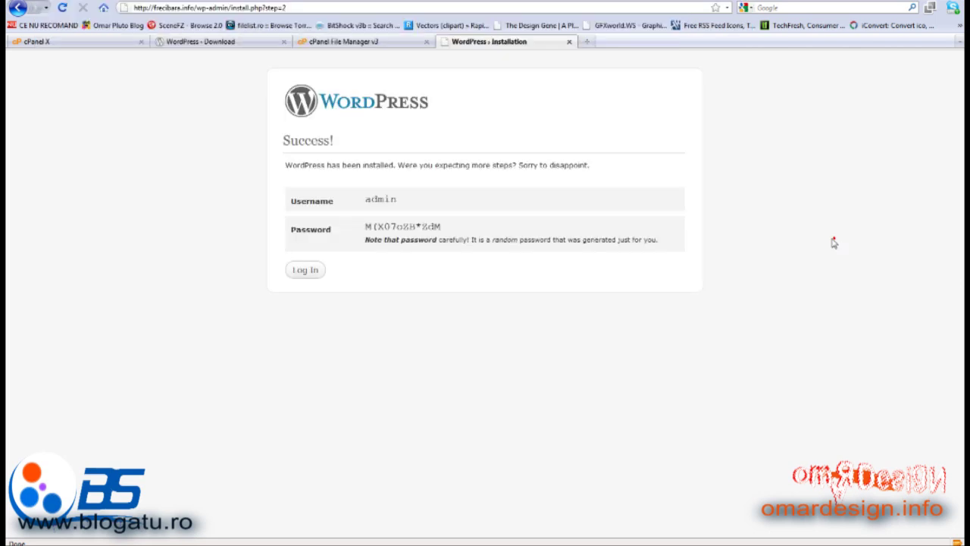
{"action": "left_click", "coordinate": [297, 273]}
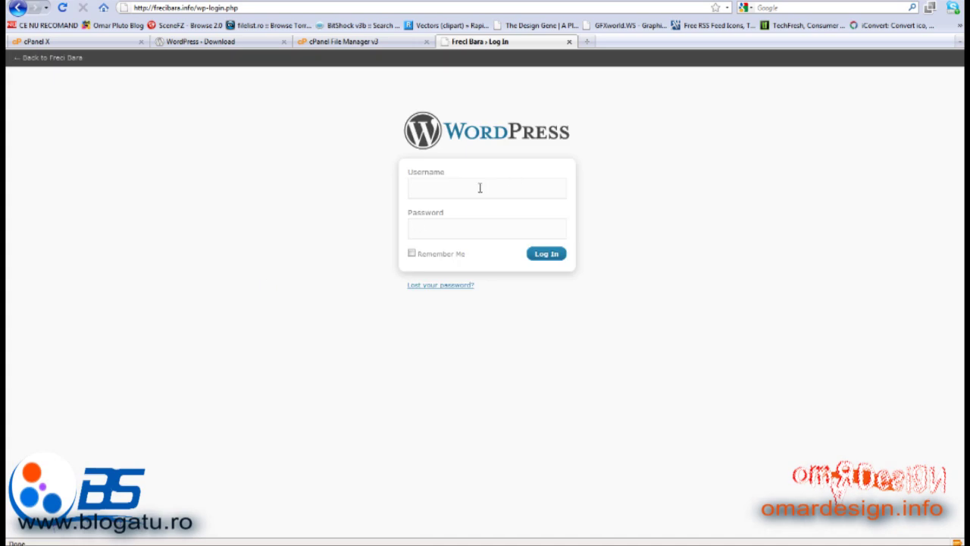
{"action": "type", "text": "admin"}
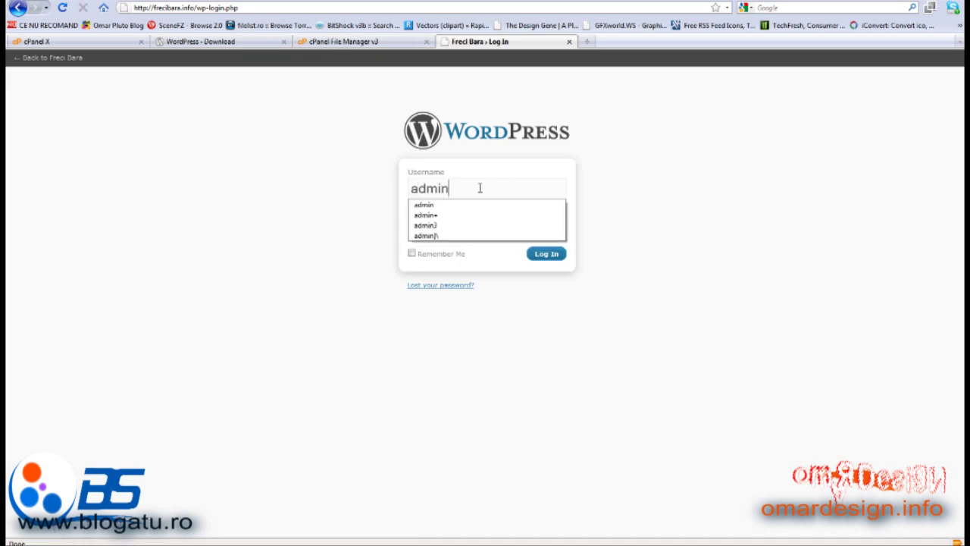
{"action": "key", "text": "Tab"}
{"action": "key", "text": "ctrl+v"}
{"action": "key", "text": "Return"}
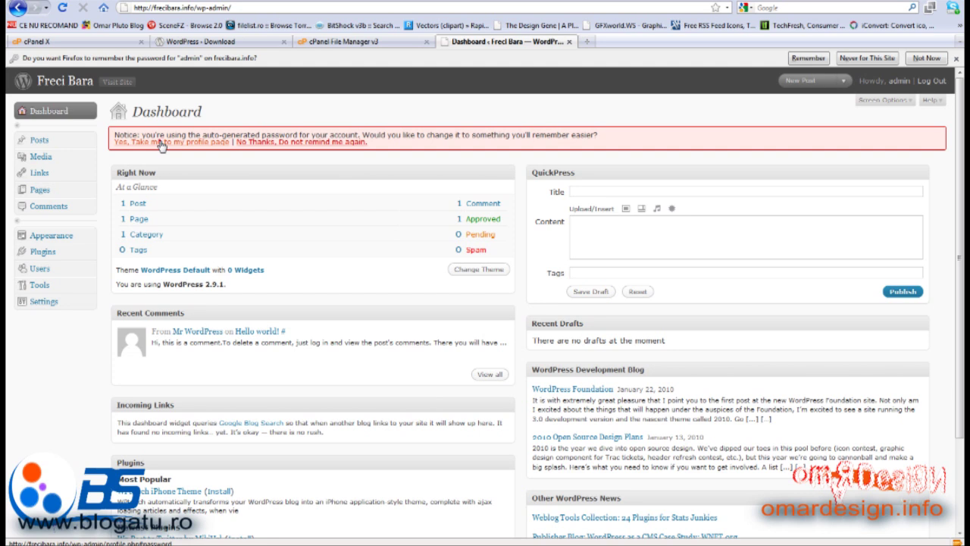
On the admin profile page, enter and confirm a new password, then update the profile
{"action": "left_click", "coordinate": [161, 145]}
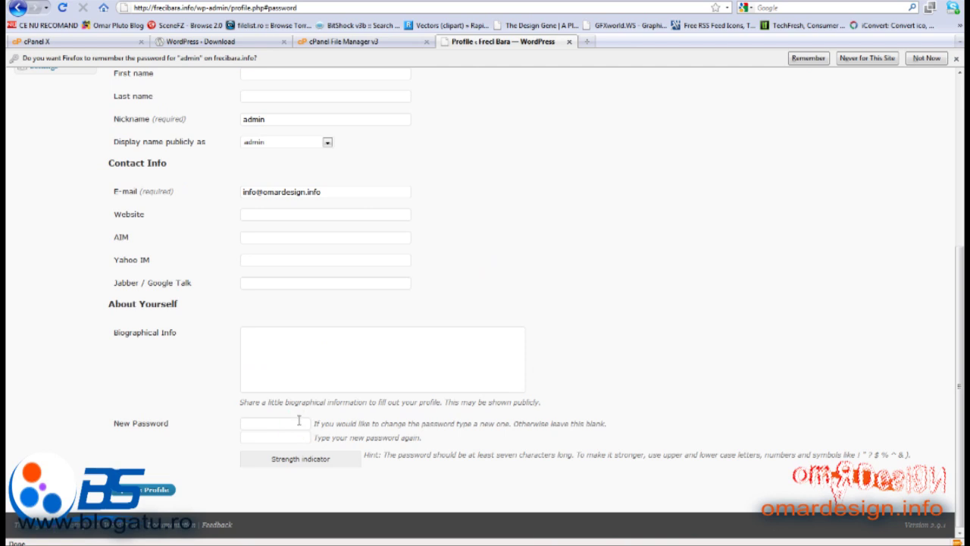
{"action": "left_click", "coordinate": [299, 420]}
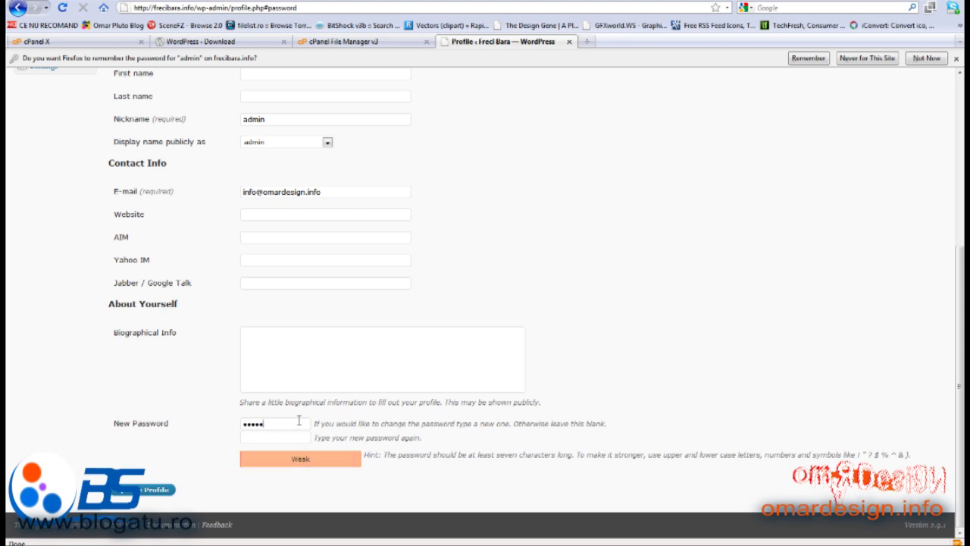
{"action": "key", "text": "Tab"}
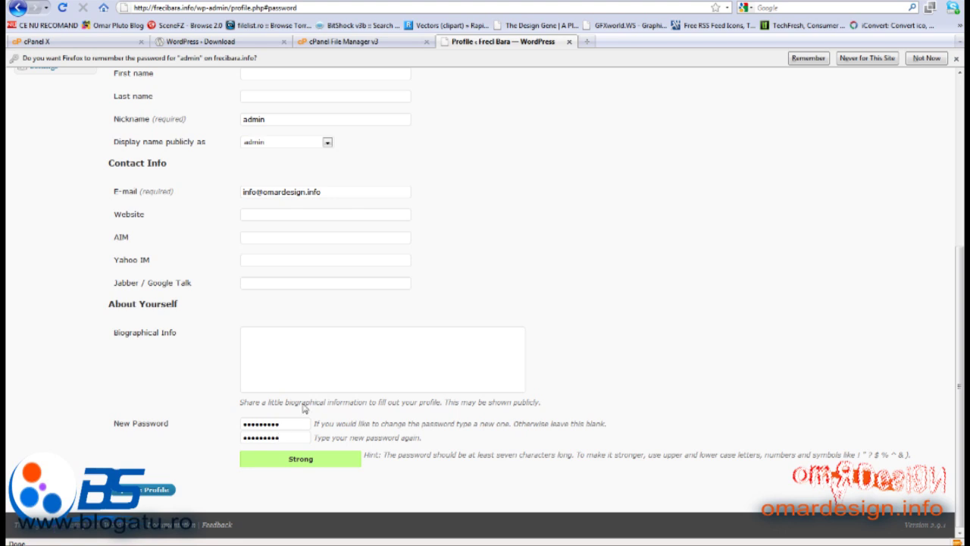
{"action": "left_click", "coordinate": [169, 492]}
{"action": "left_click", "coordinate": [169, 490]}
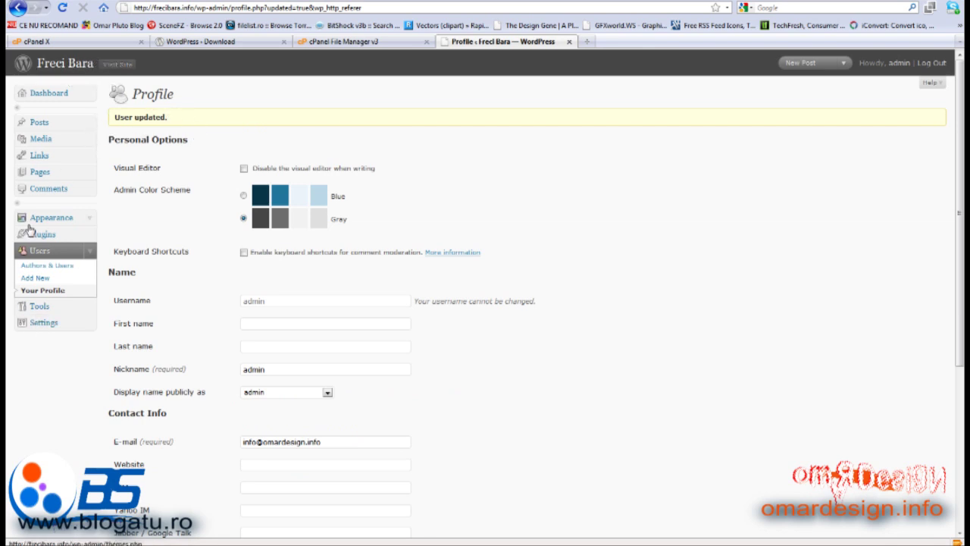
Activate Akismet from the installed plugins list and open its API key configuration
{"action": "left_click", "coordinate": [89, 234]}
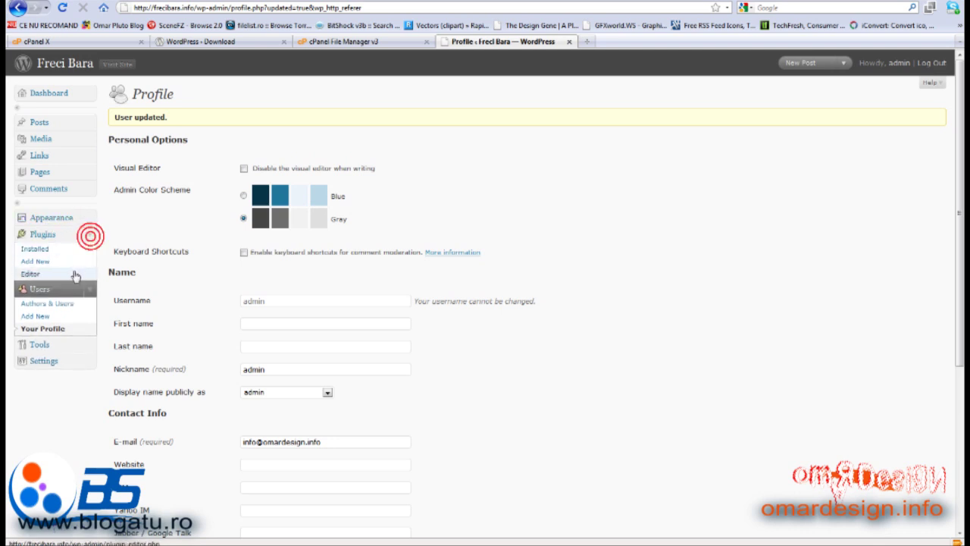
{"action": "left_click", "coordinate": [57, 252]}
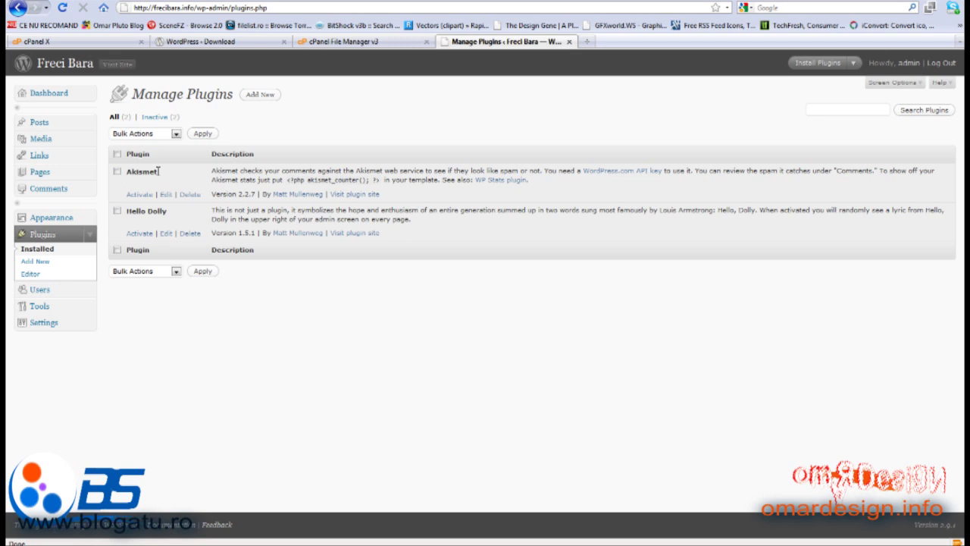
{"action": "left_click", "coordinate": [144, 196]}
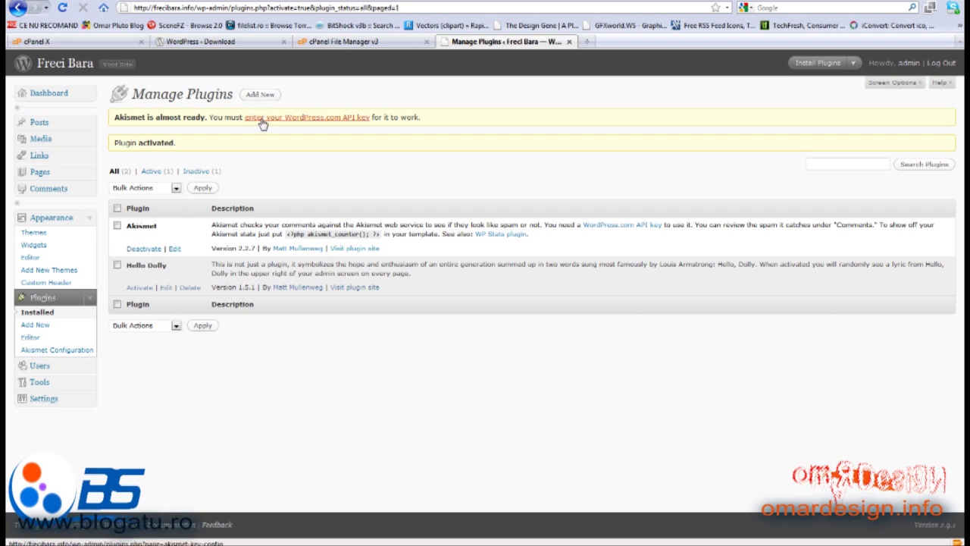
{"action": "left_click", "coordinate": [266, 120]}
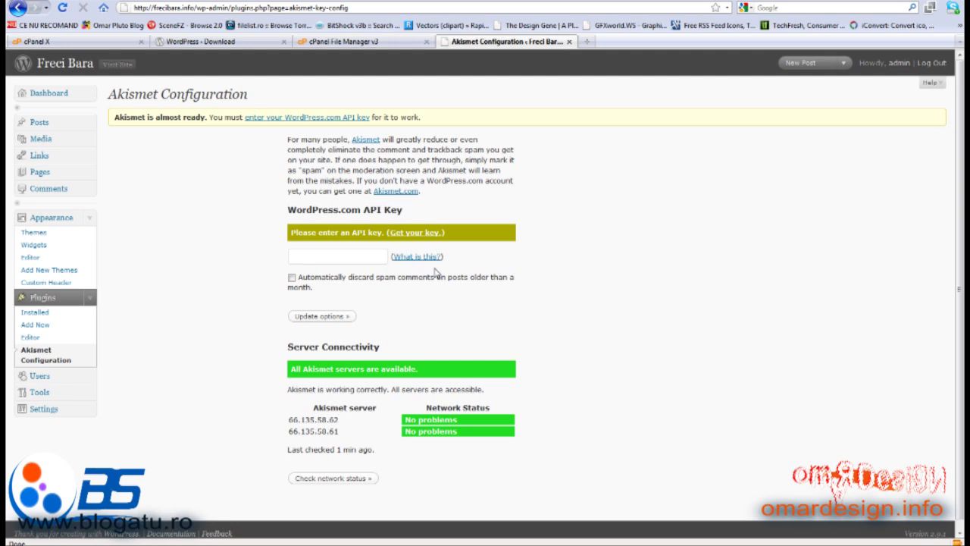
Fill in the saved Akismet API key and update options until the key is verified
{"action": "left_click", "coordinate": [374, 255]}
{"action": "left_click", "coordinate": [373, 255]}
{"action": "left_click", "coordinate": [362, 271]}
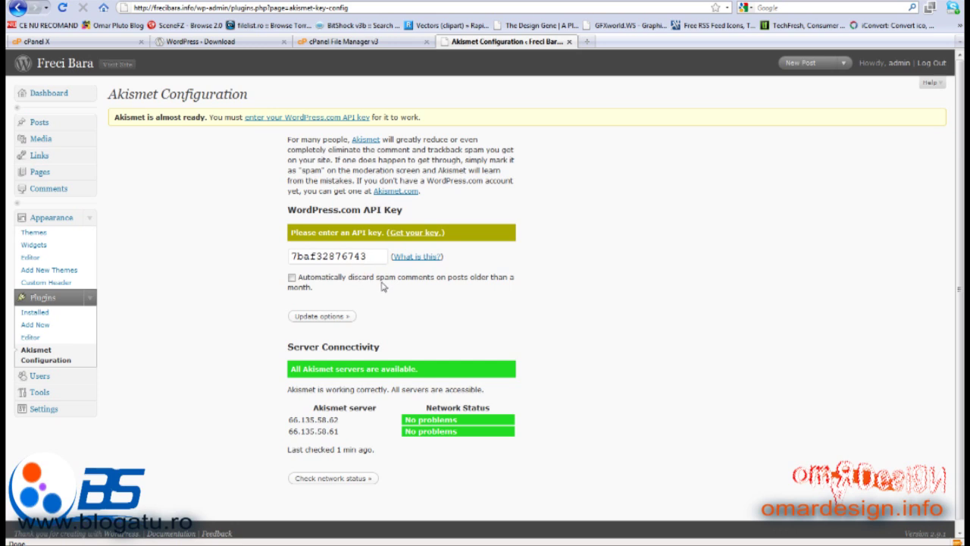
{"action": "left_click", "coordinate": [337, 317]}
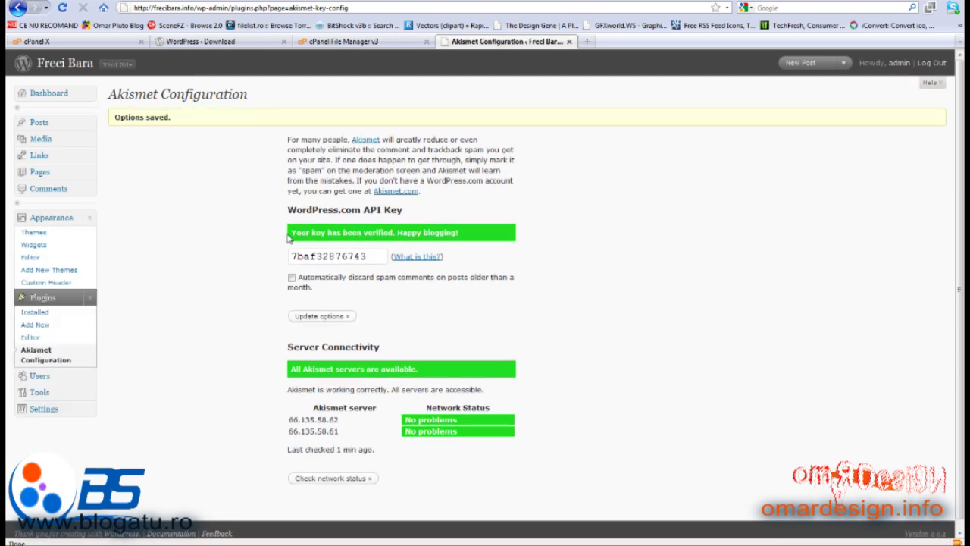
{"action": "left_click", "coordinate": [478, 234]}
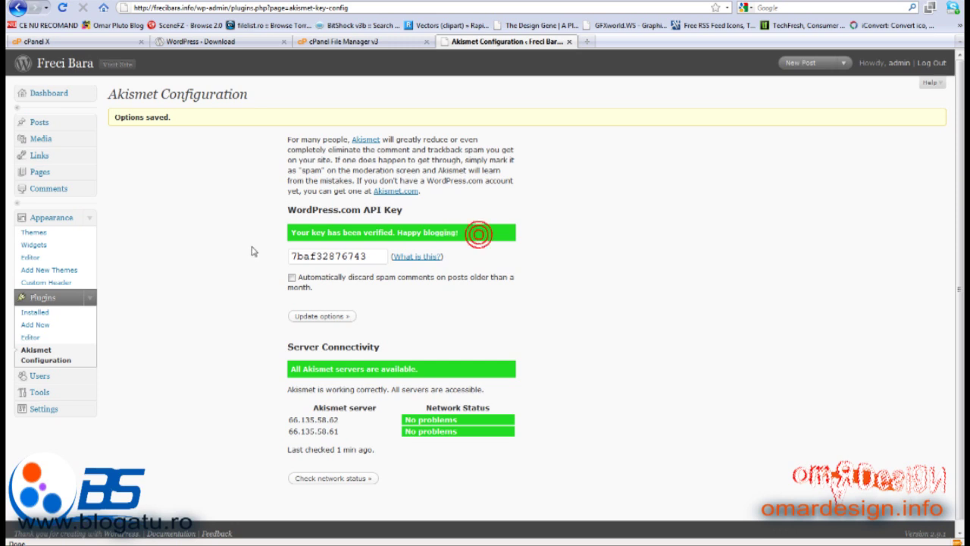
{"action": "left_click_drag", "start_coordinate": [254, 251], "coordinate": [274, 237]}
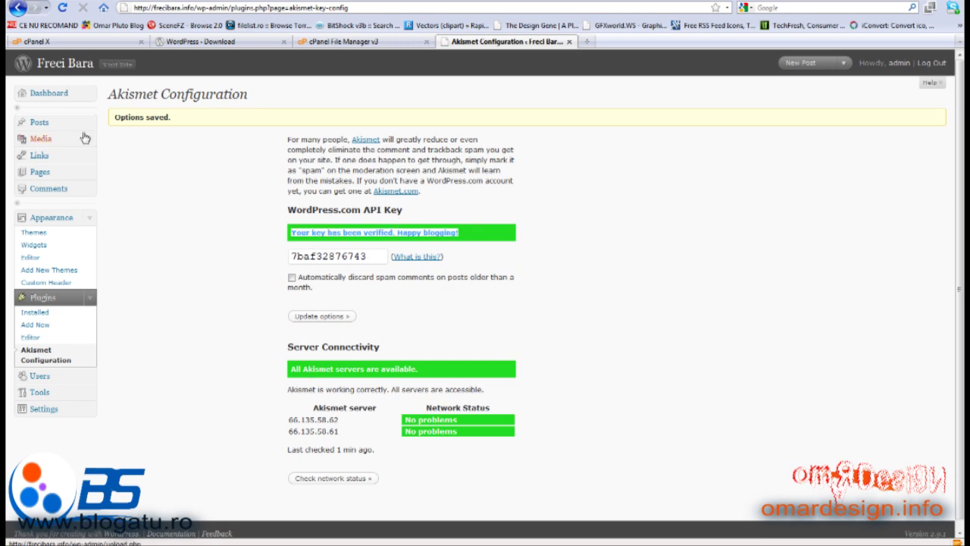
Visit the public Freci Bara site, open the 'Hello world!' post, and log out
{"action": "left_click", "coordinate": [65, 65]}
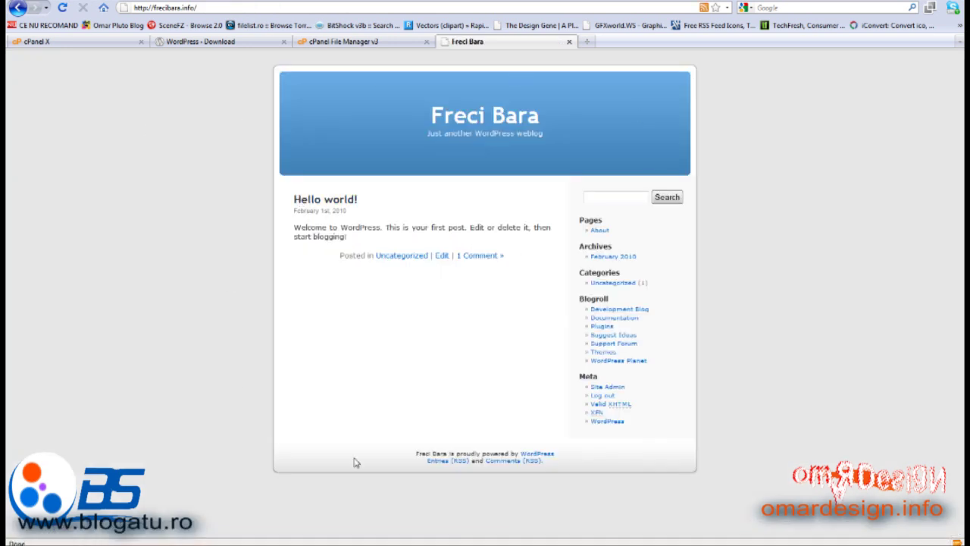
{"action": "left_click", "coordinate": [330, 205]}
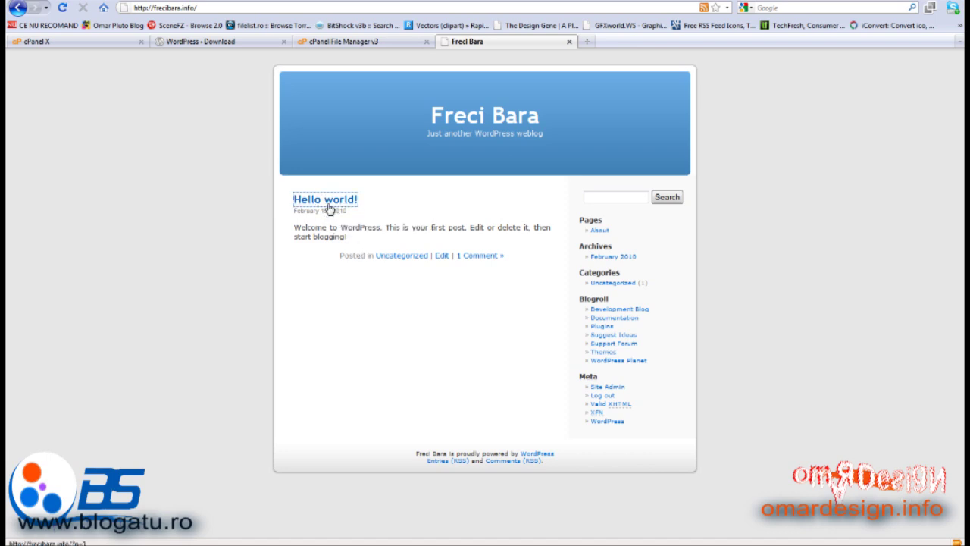
{"action": "left_click", "coordinate": [328, 204]}
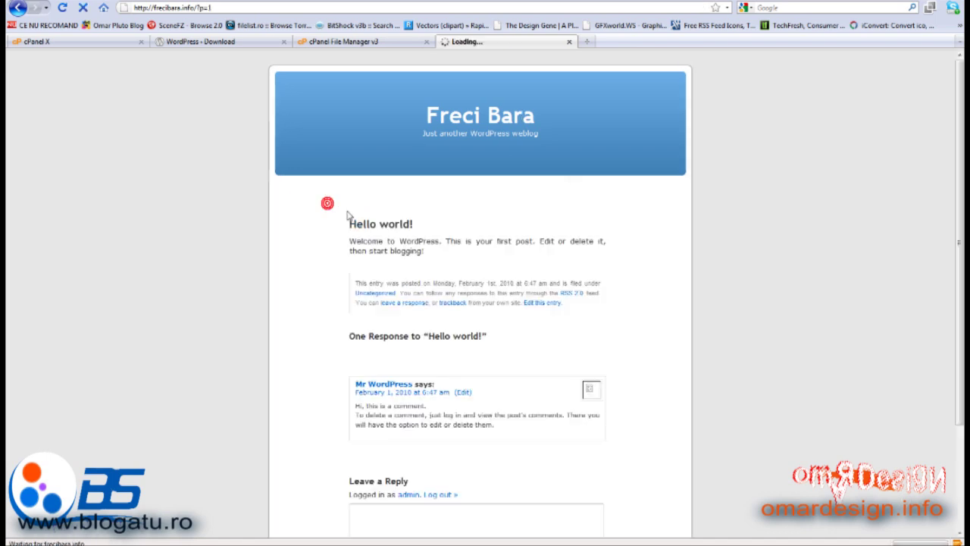
{"action": "scroll", "coordinate": [351, 382], "scroll_direction": "down", "scroll_amount": 3}
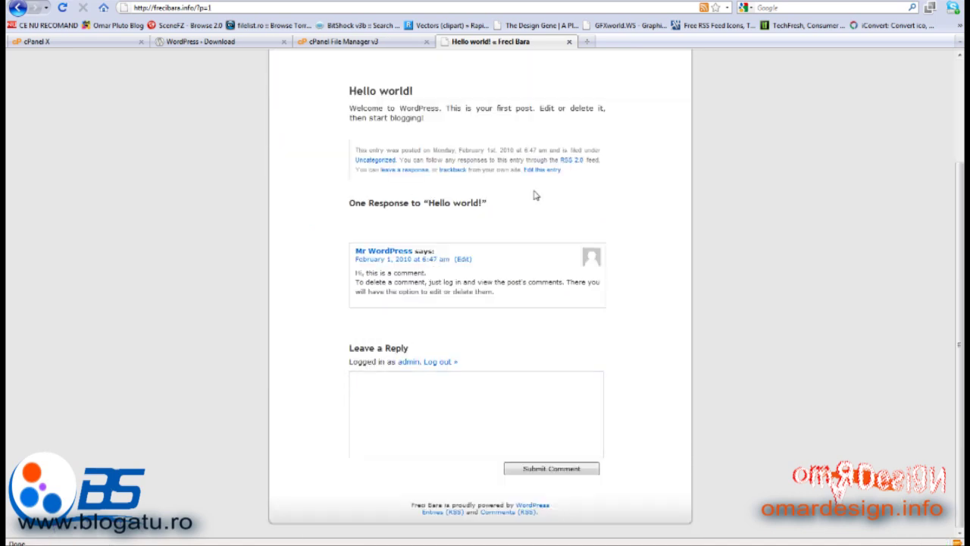
{"action": "left_click", "coordinate": [439, 361]}
{"action": "scroll", "coordinate": [372, 373], "scroll_direction": "down", "scroll_amount": 6}
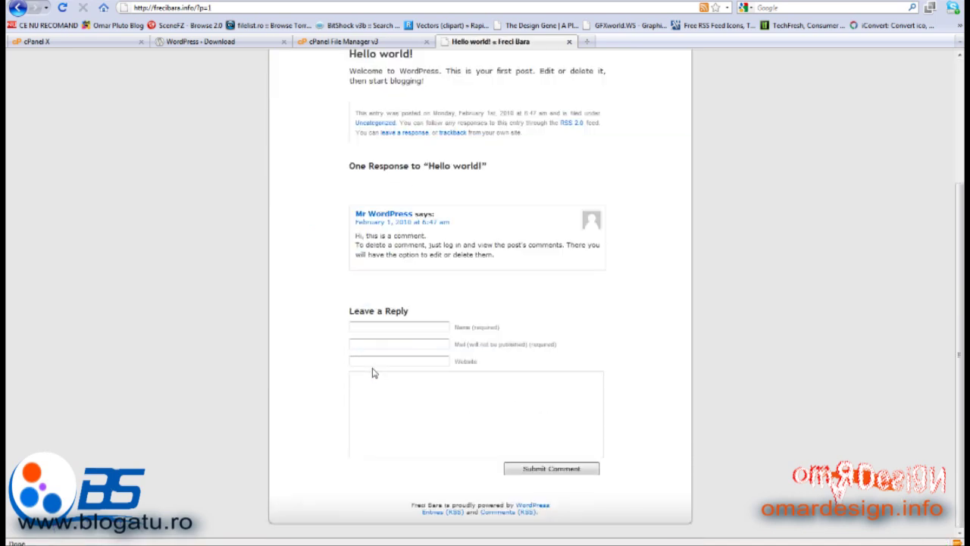